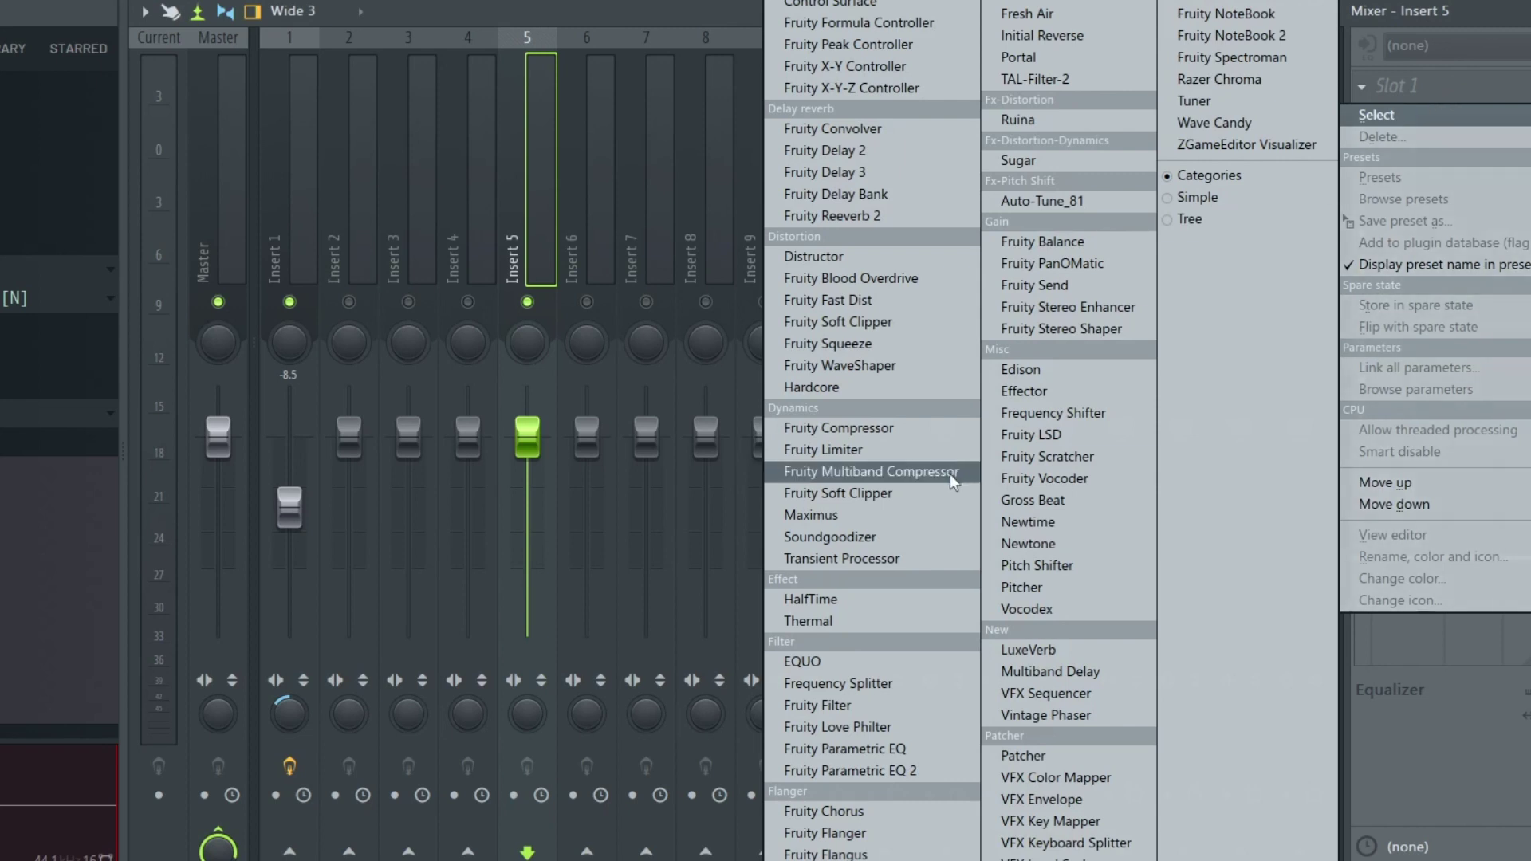
Add Fruity Reeverb 2 to the first effect slot of mixer Insert 5, close its window and bring up the playlist
click(846, 215)
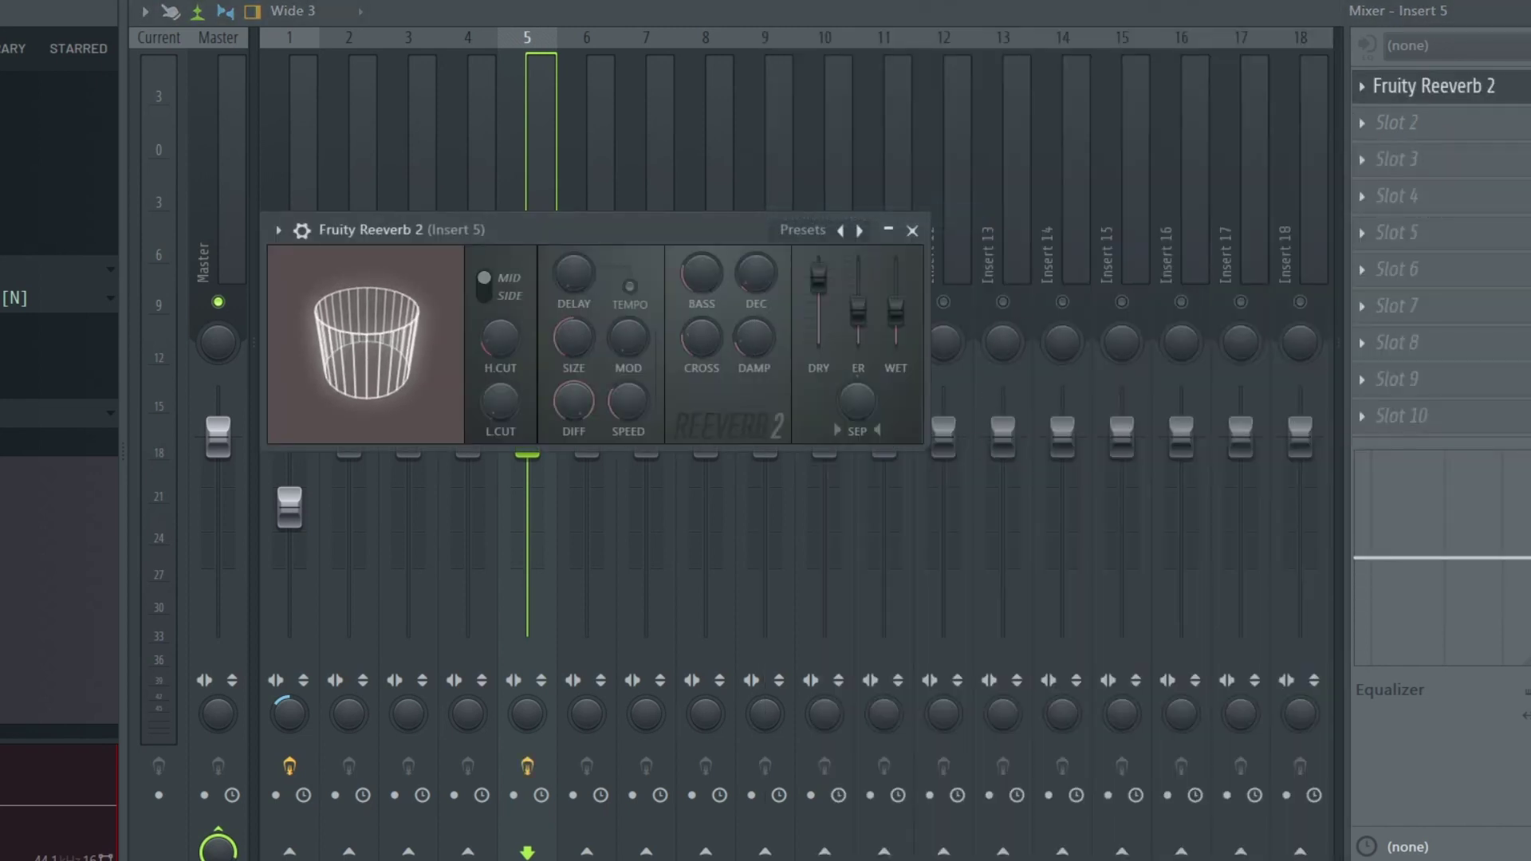
key(Escape)
key(F5)
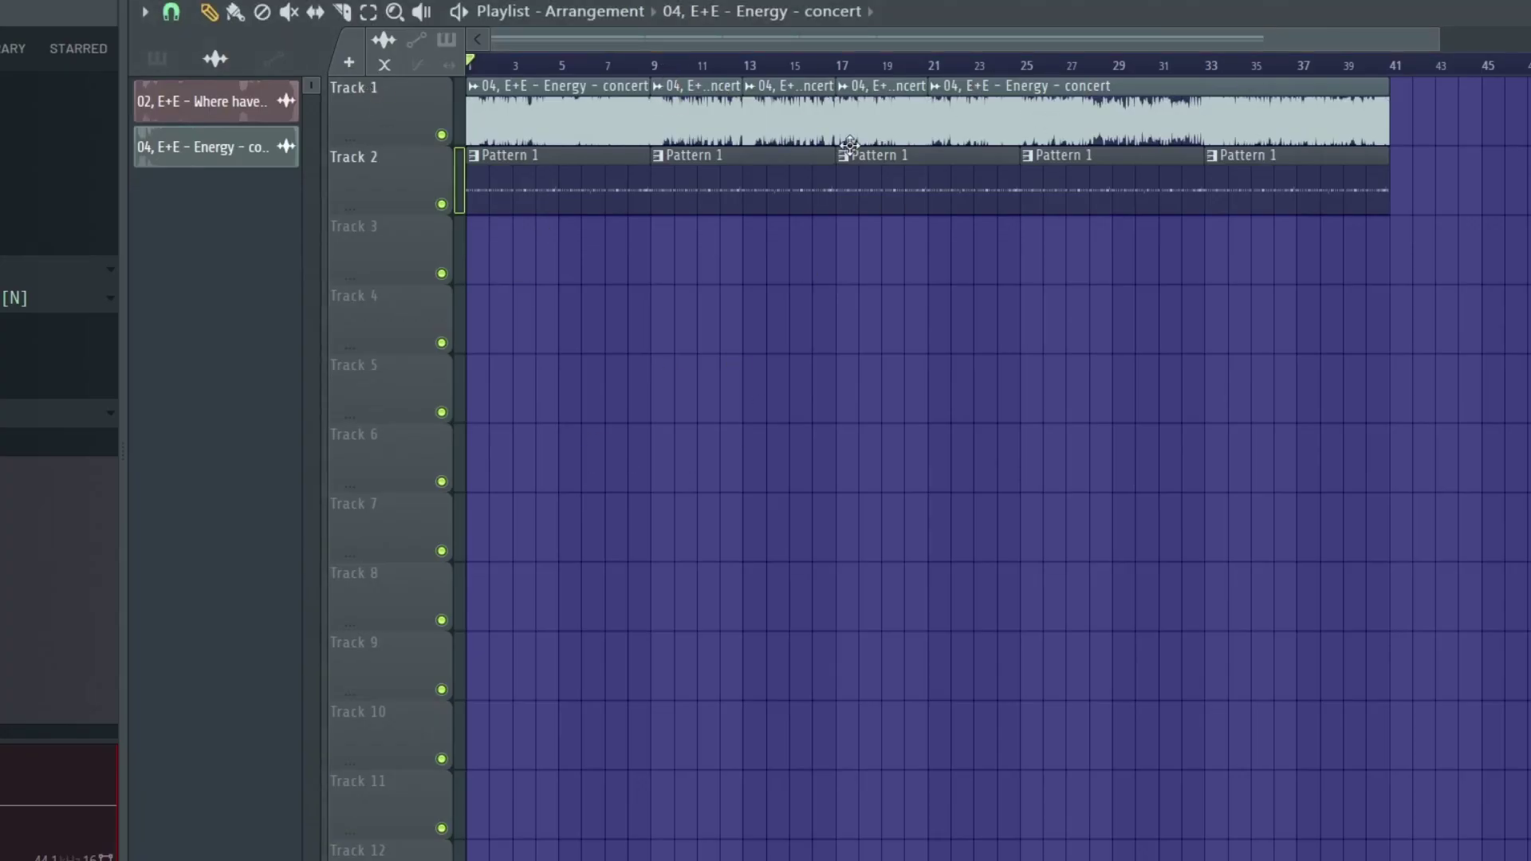
double_click(539, 126)
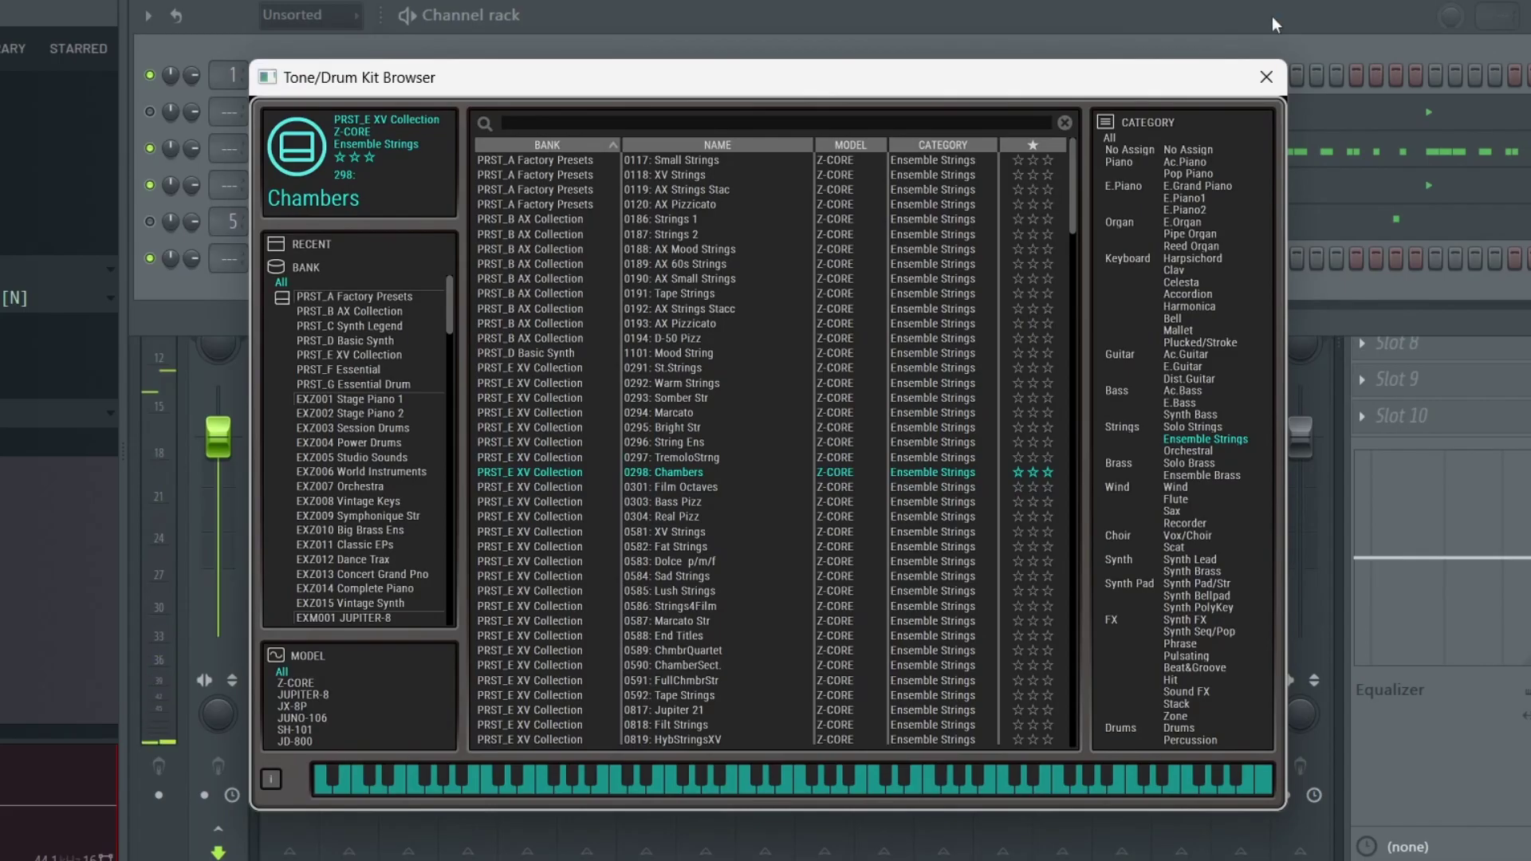
Keep the Chambers tone in ZENOLOGY, close its browser and plugin window, and open the channel's piano roll
click(1266, 76)
click(698, 230)
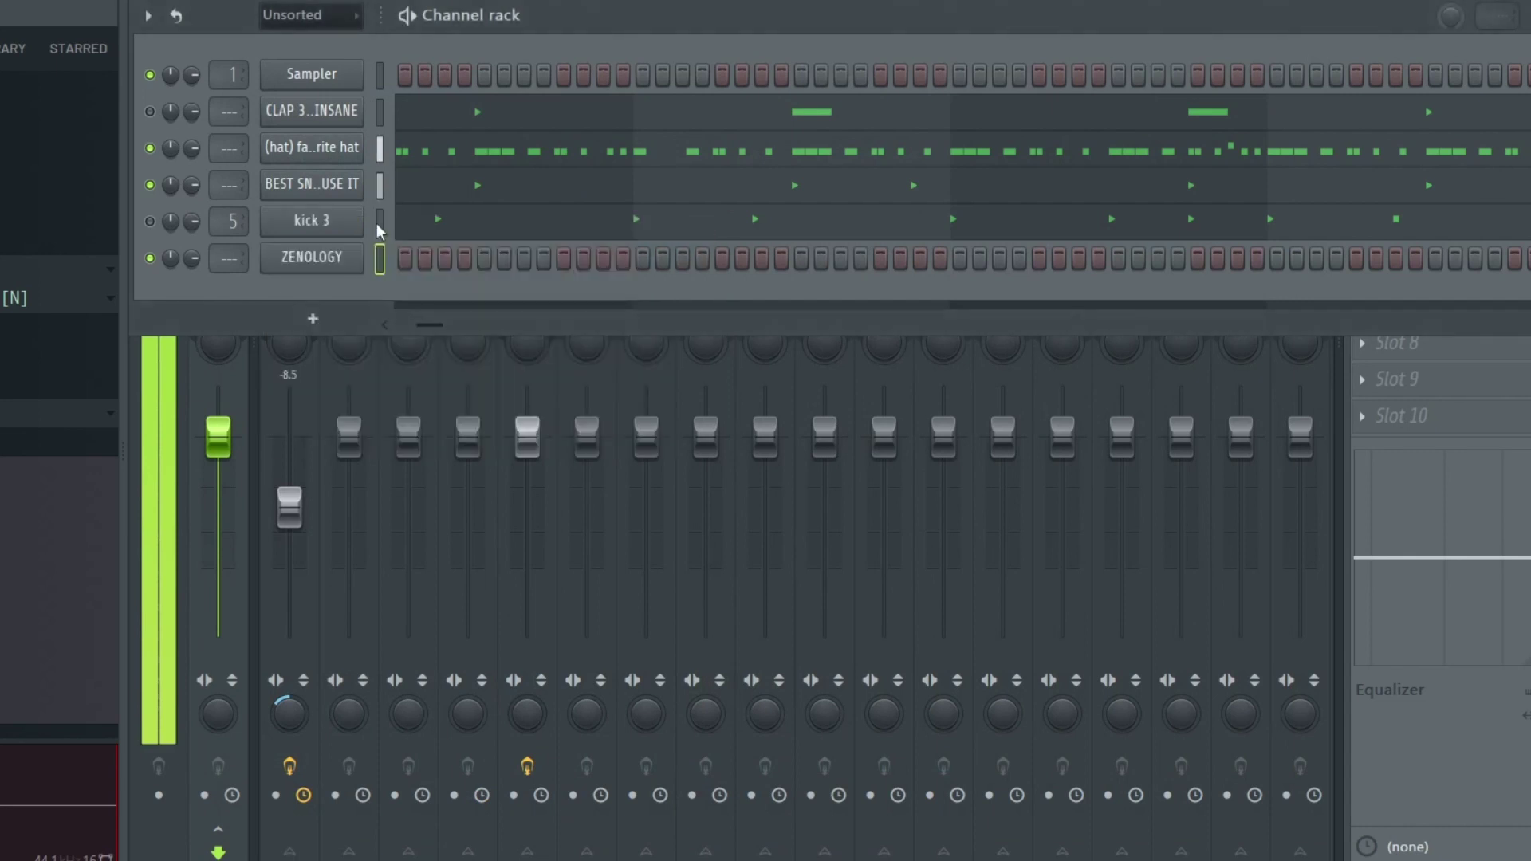
right_click(359, 256)
click(405, 256)
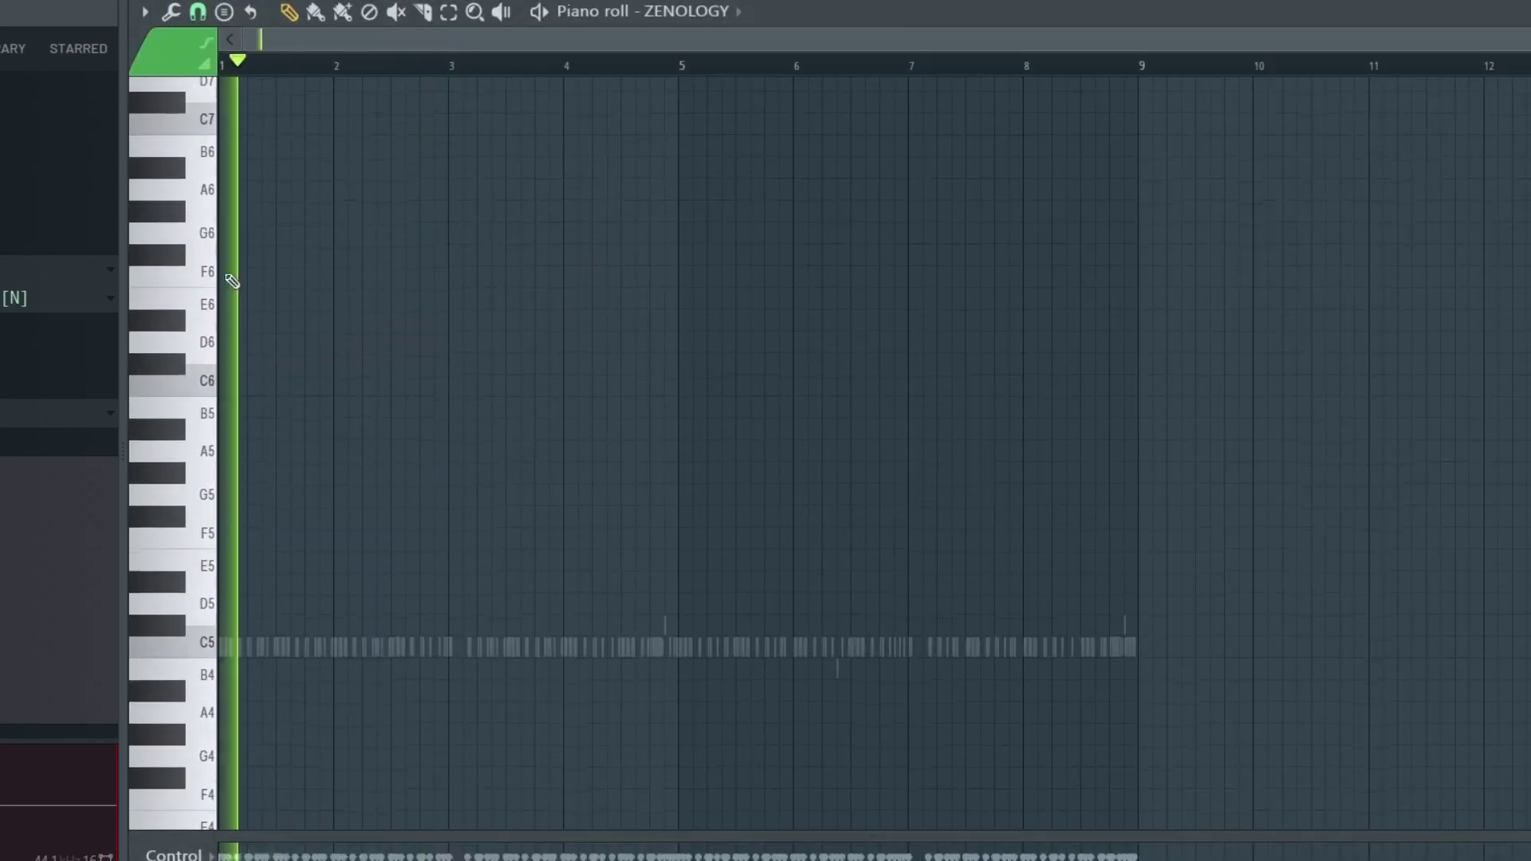
Write a ZENOLOGY melody of C#6, C6, G#5, F5, F#5, F5 and G#5 across bars 1 to 8
drag(194, 267, 158, 216)
scroll(213, 205, up, 3)
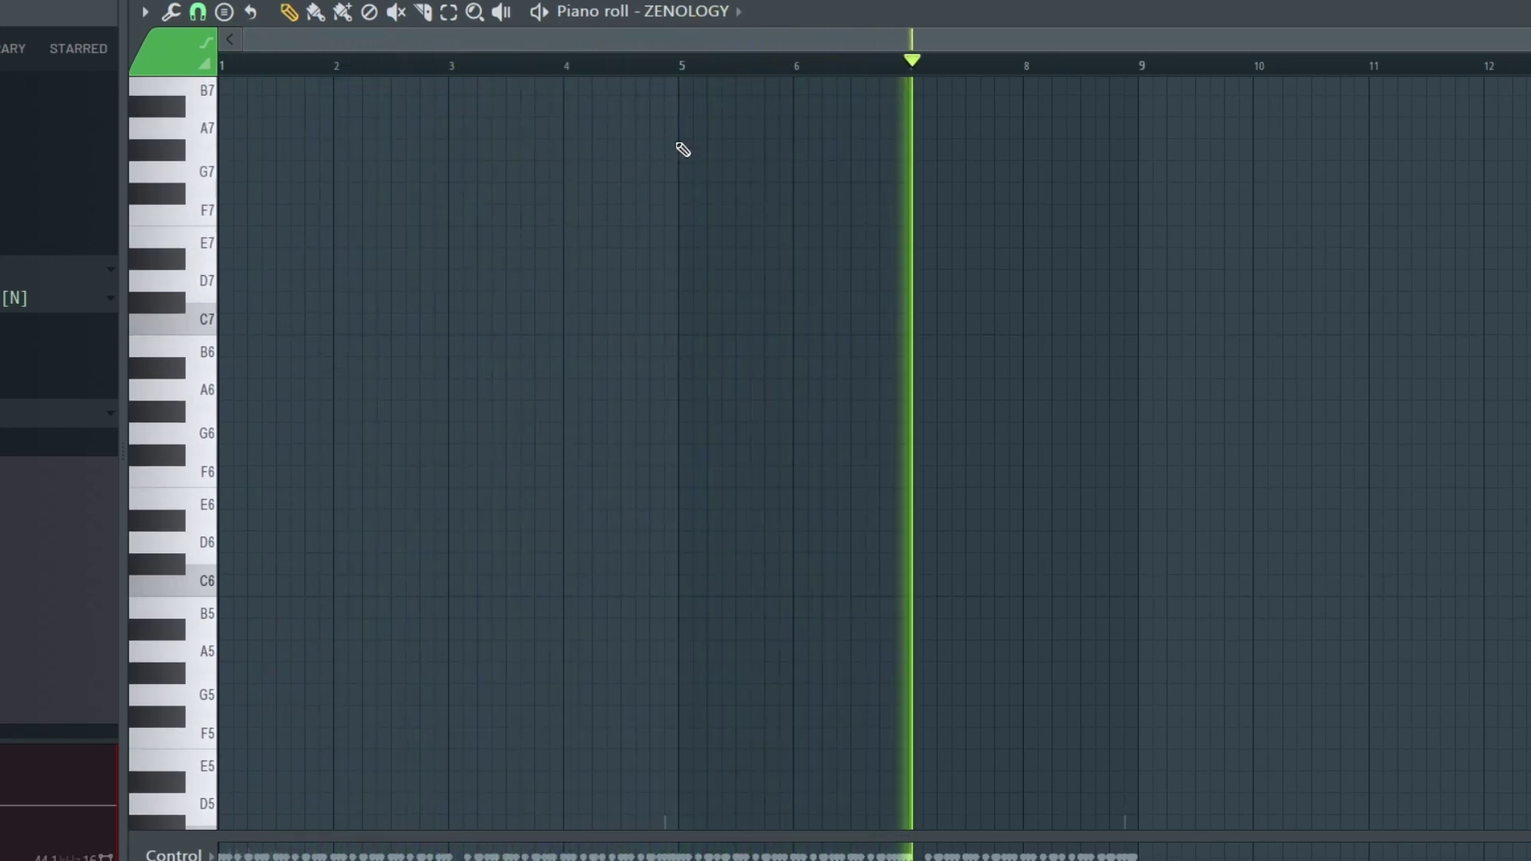
scroll(359, 230, up, 2)
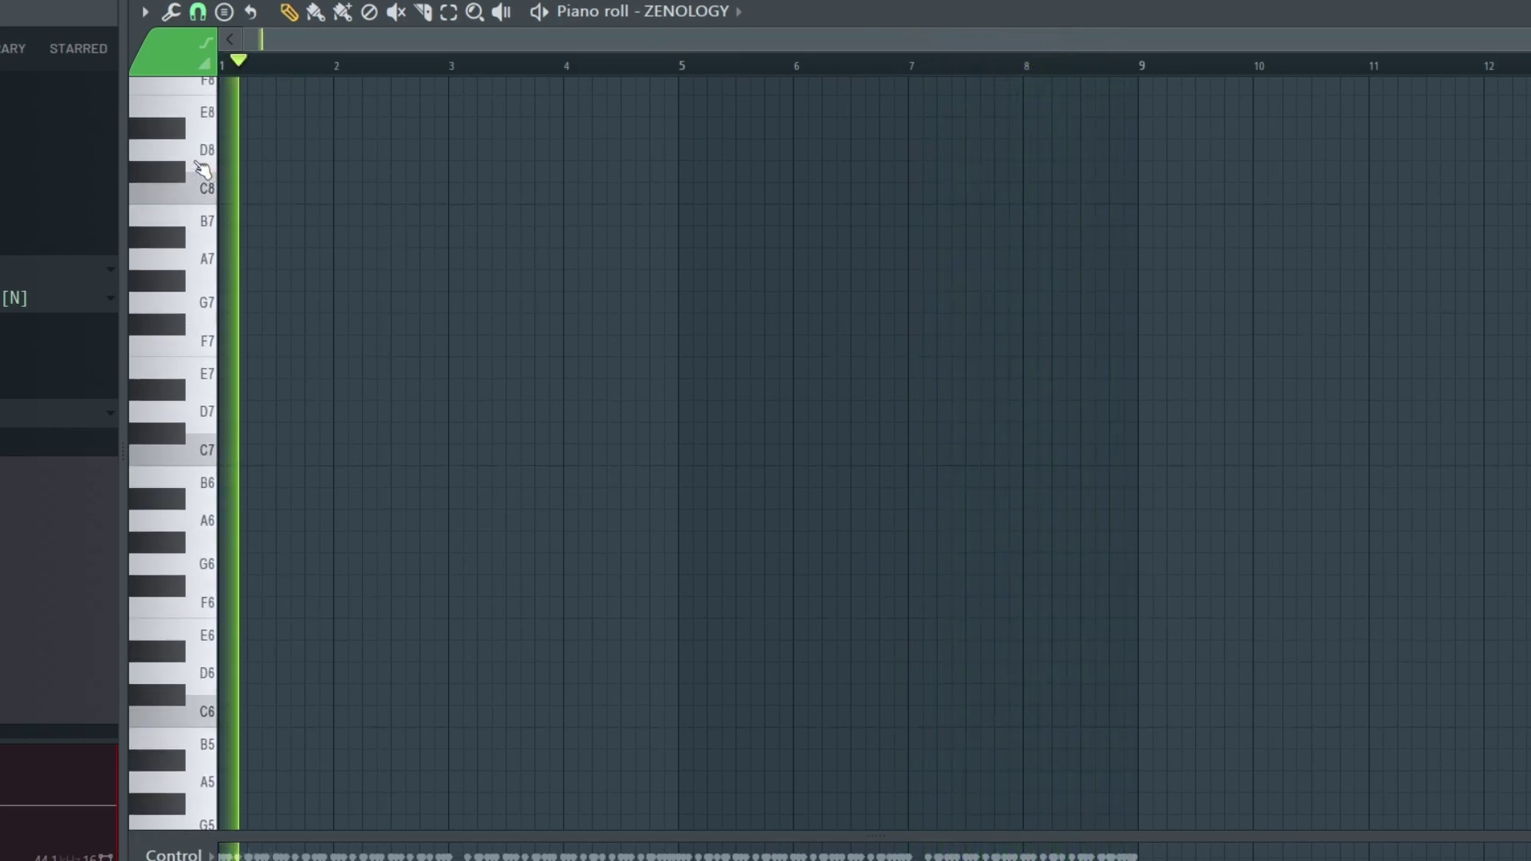
scroll(202, 170, down, 2)
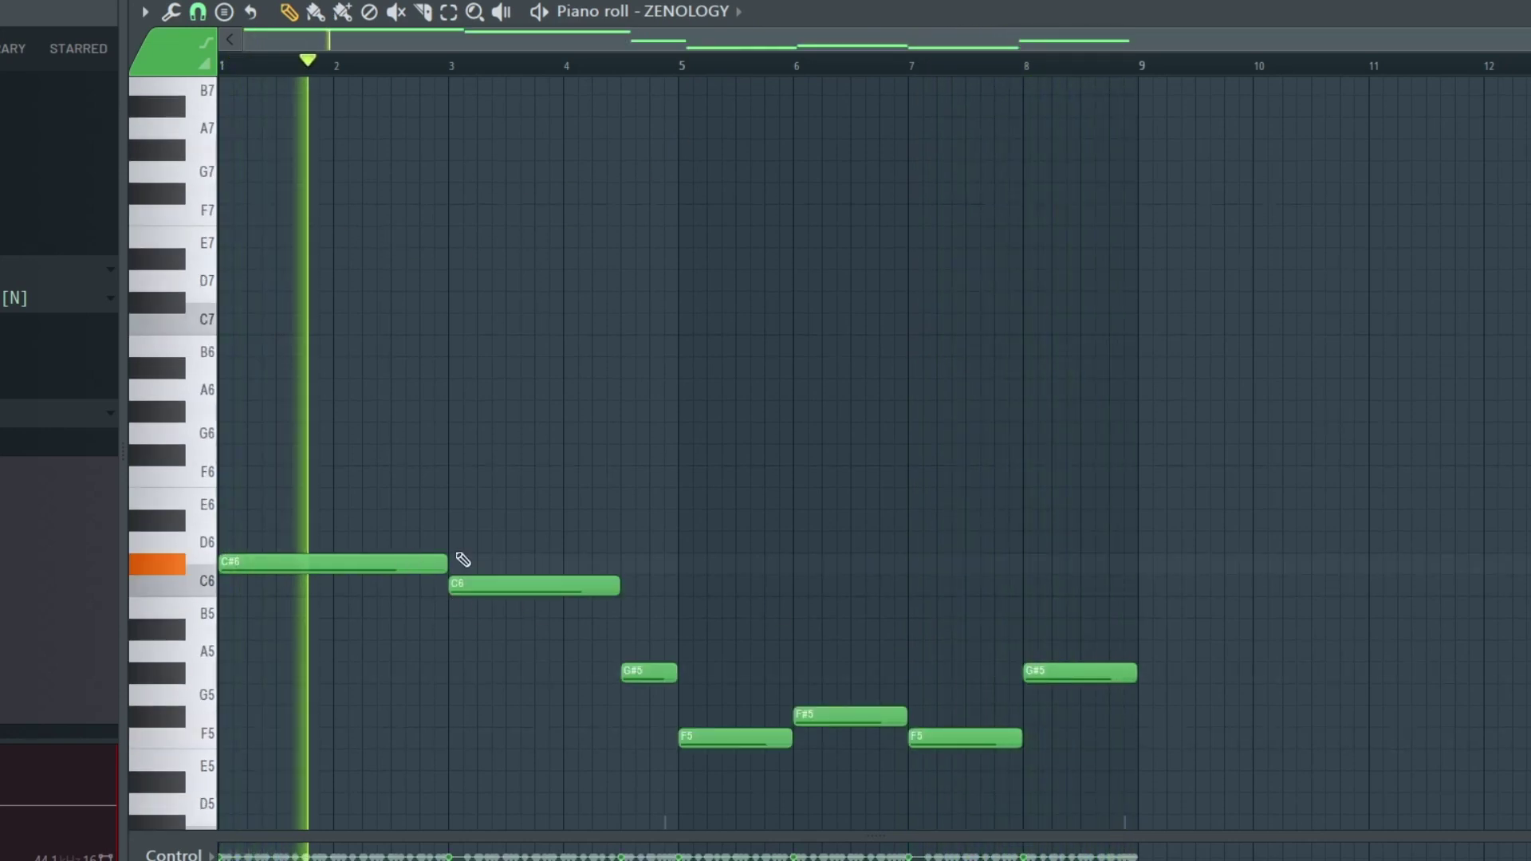
Add the #(SUB) I ALWAYS USE (HIGH) sample as a channel, with two-bar bass notes C#4, C#4, G#4 and G#4
key(F6)
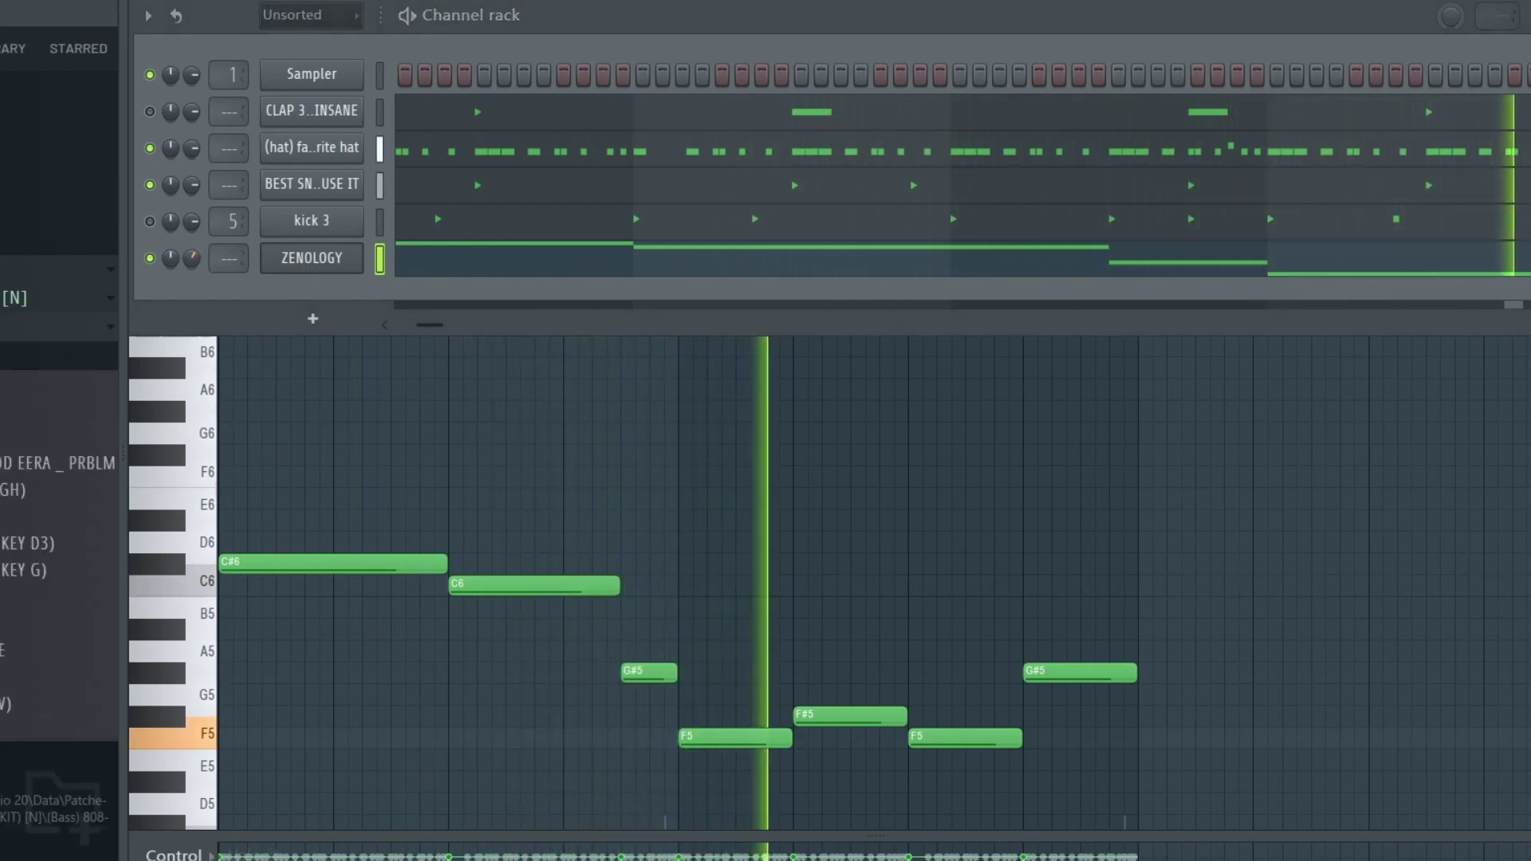
drag(56, 490, 241, 337)
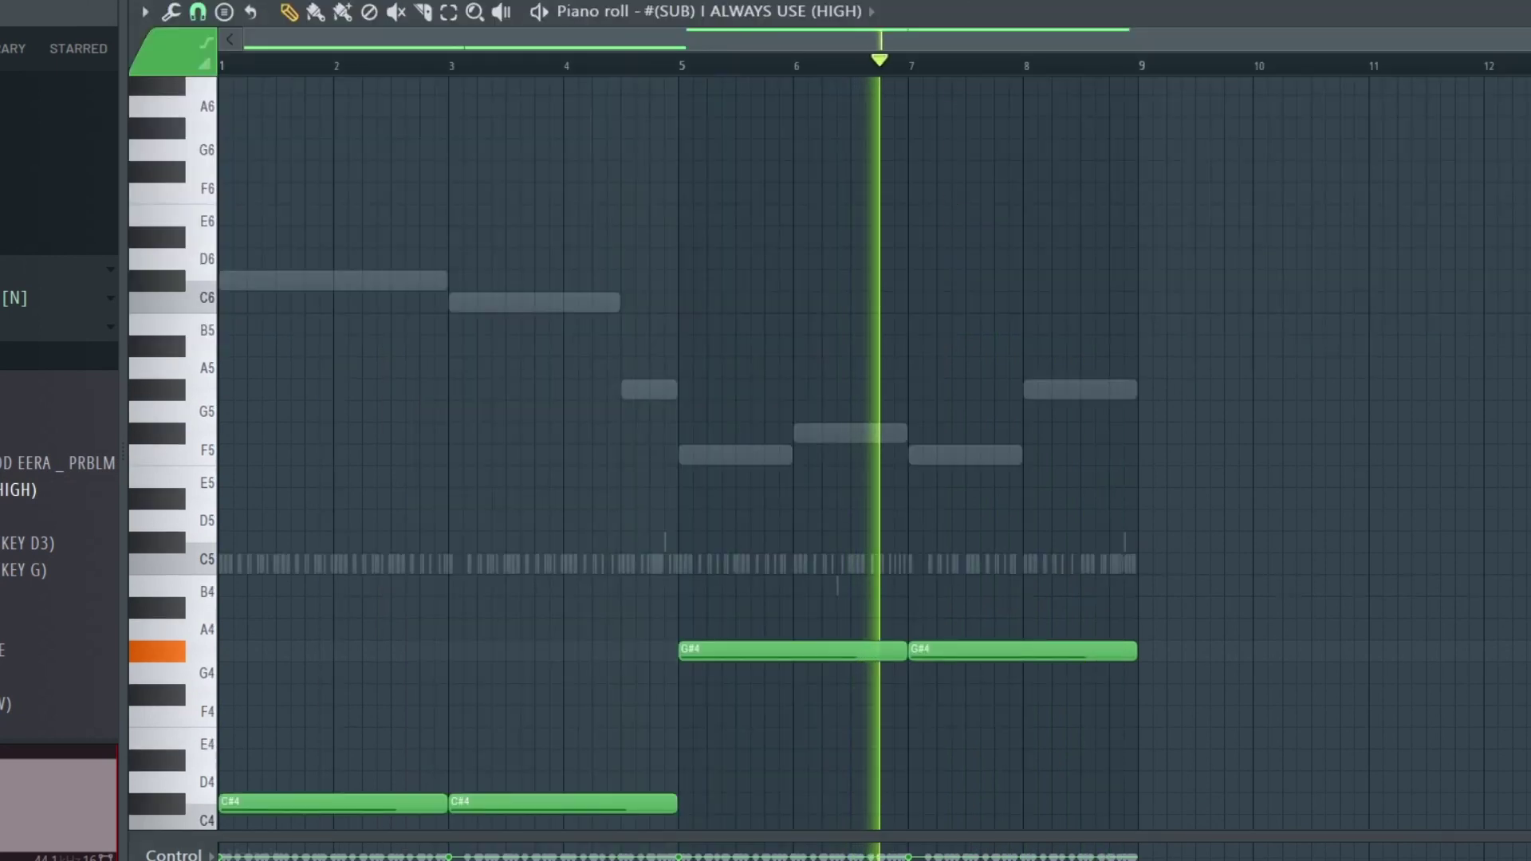
Unmute the kick 3 channel and open its notes in the piano roll
key(F6)
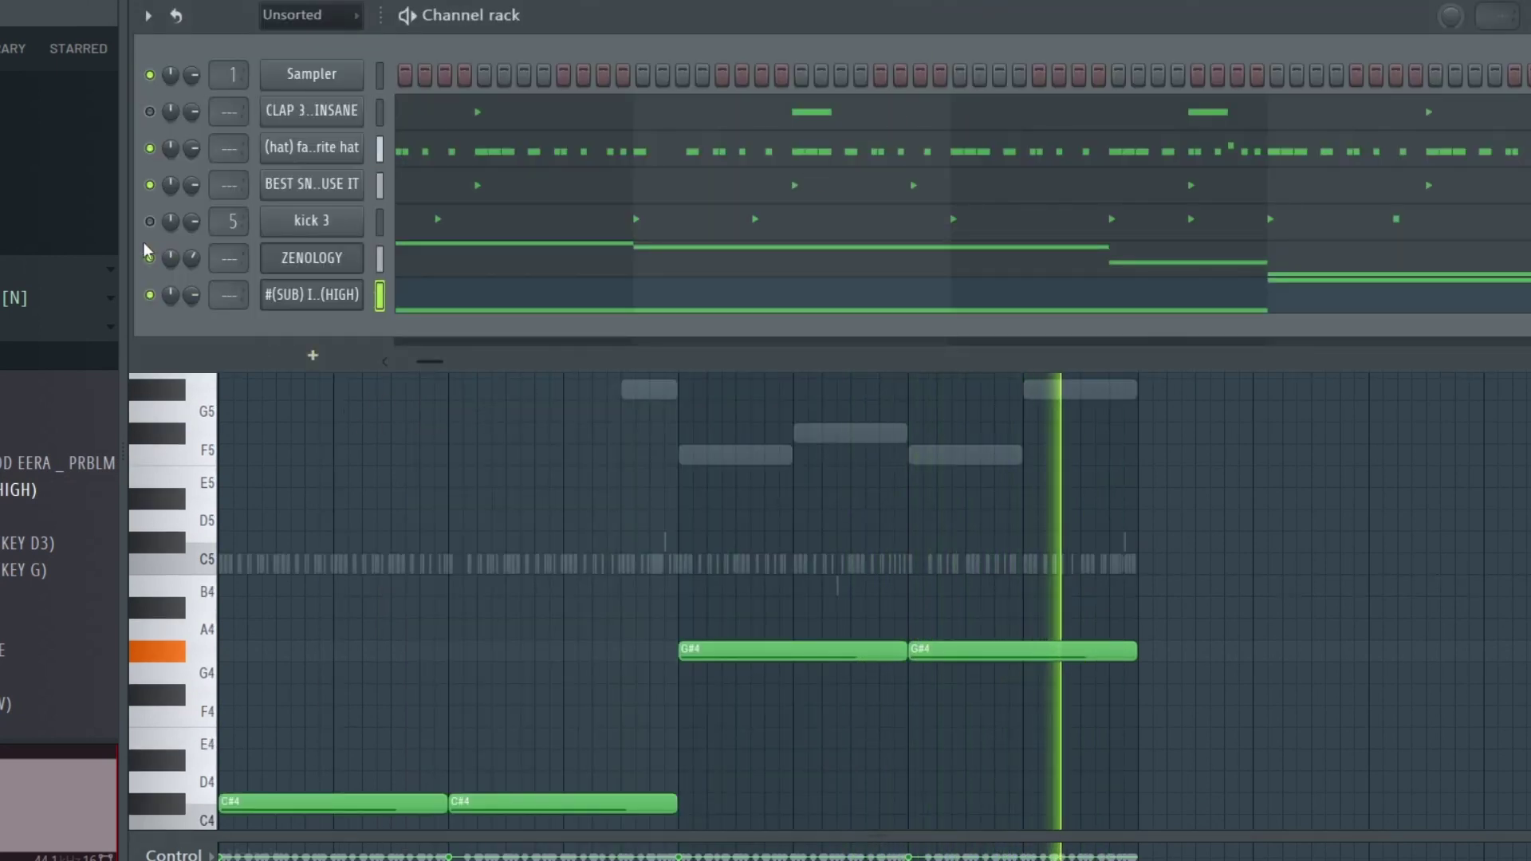
click(149, 221)
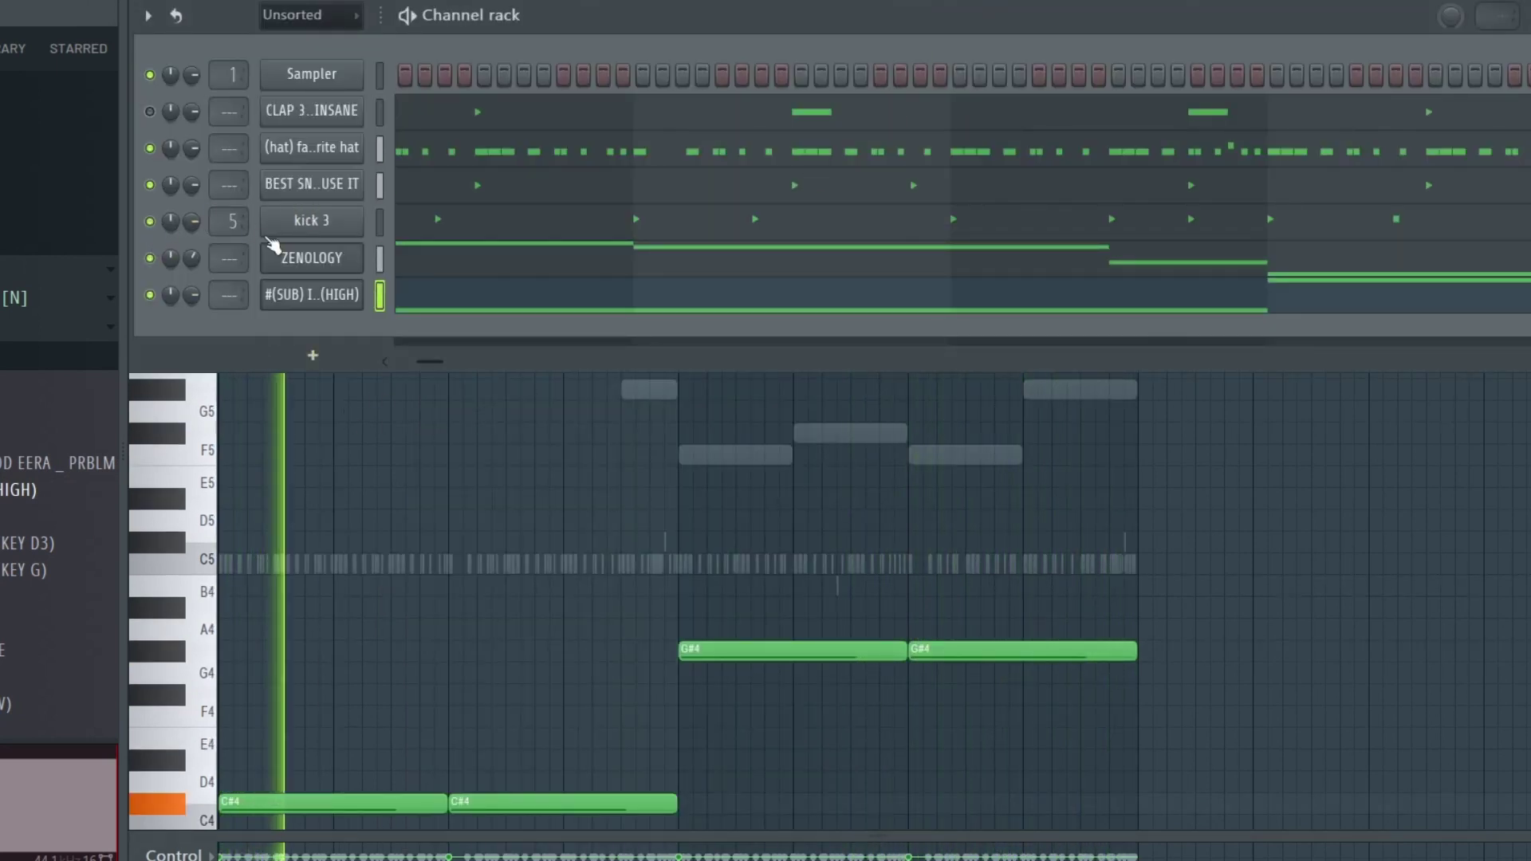
click(425, 227)
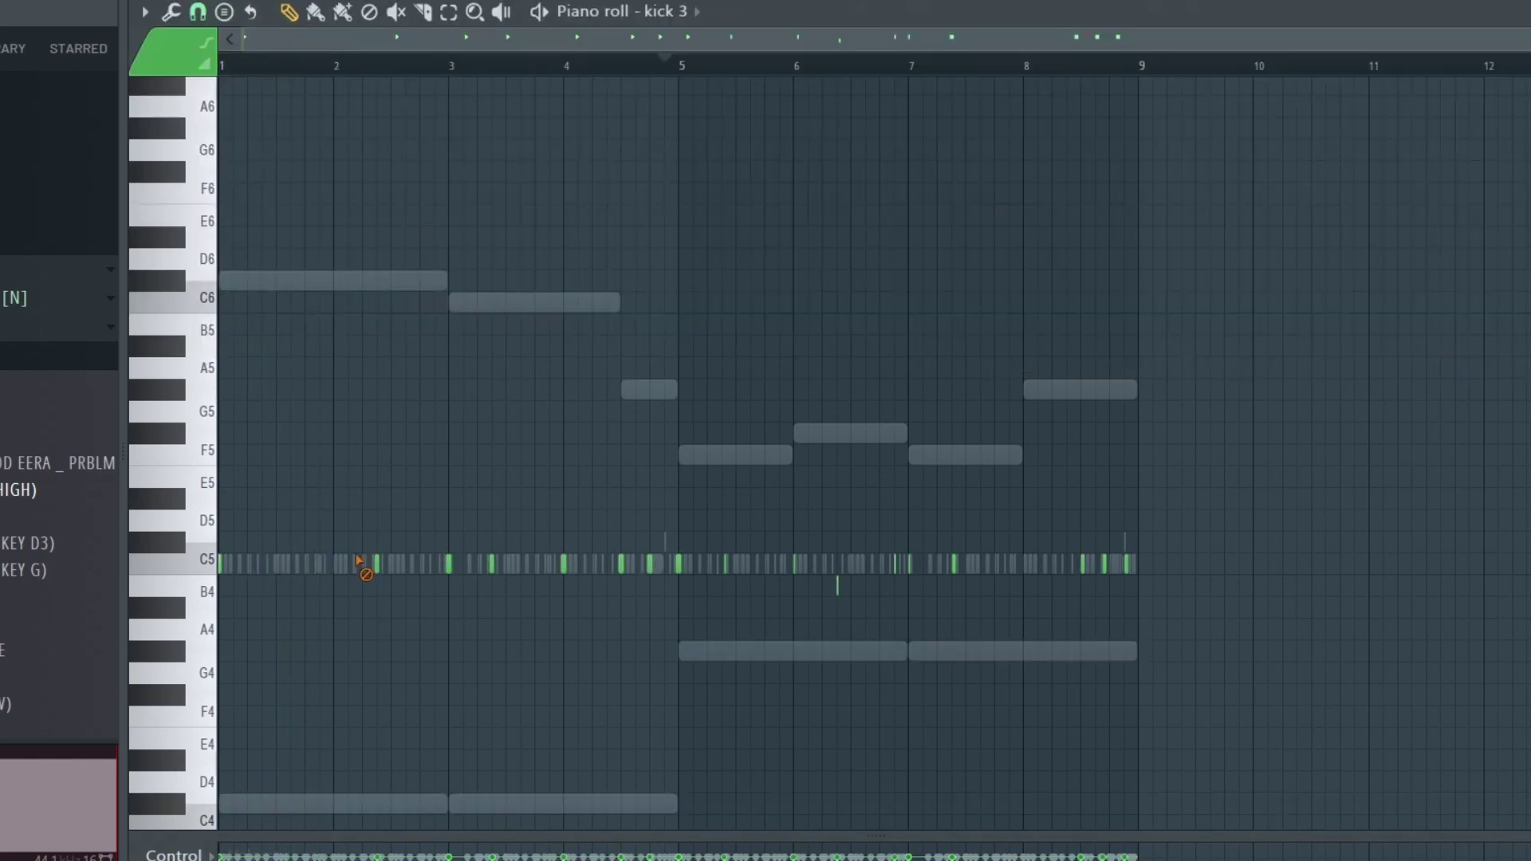
Extend the last Energy audio clip on playlist Track 1 to bar 41 so it ends with the patterns
key(F5)
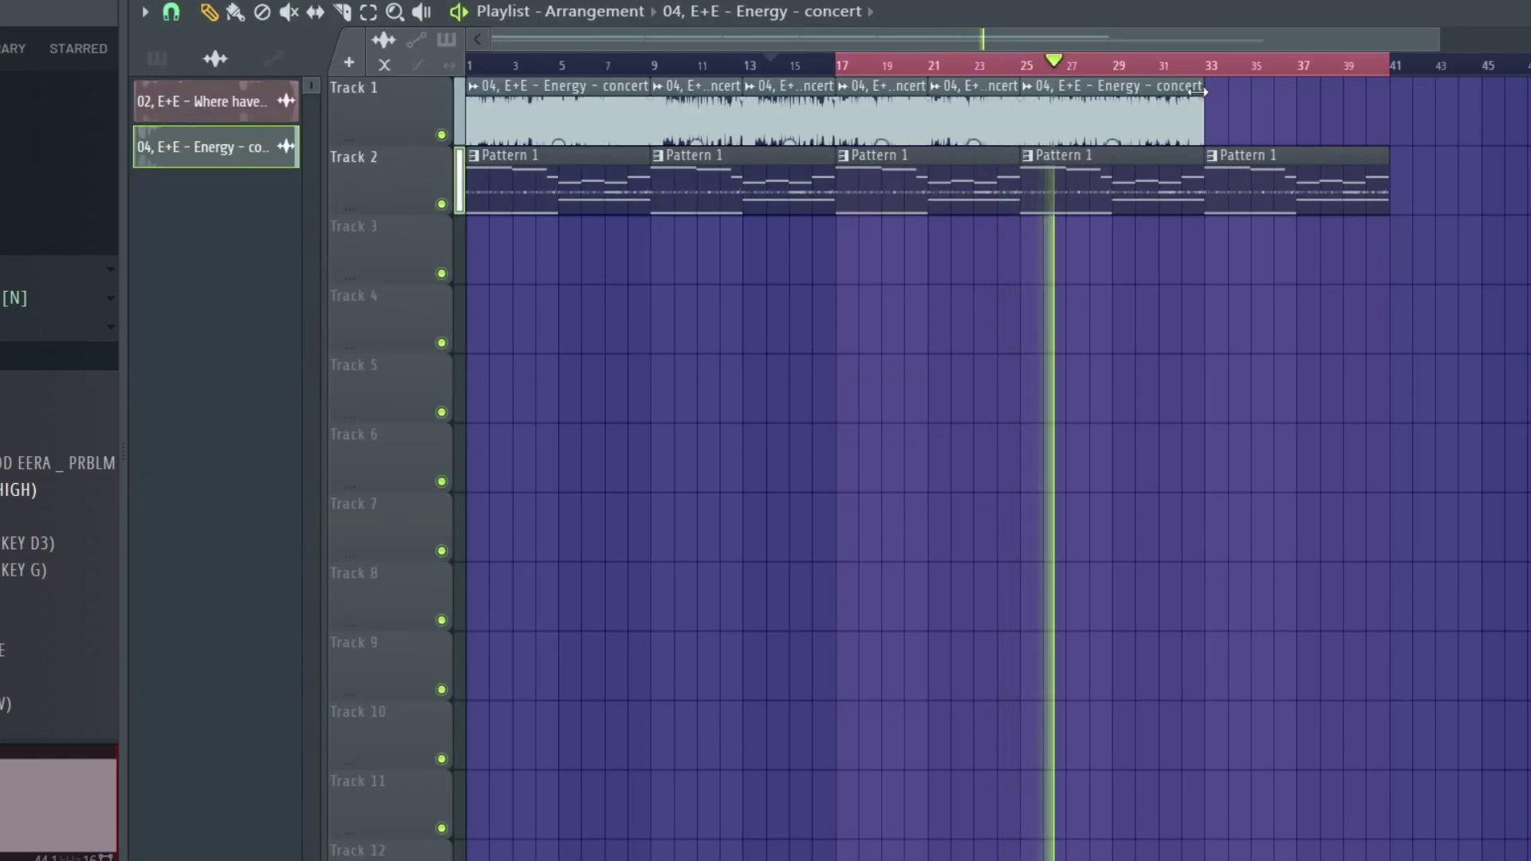
drag(1204, 92, 1391, 95)
Select mixer Insert 1 and open the Fruity parametric EQ 2 in its second effect slot
key(F6)
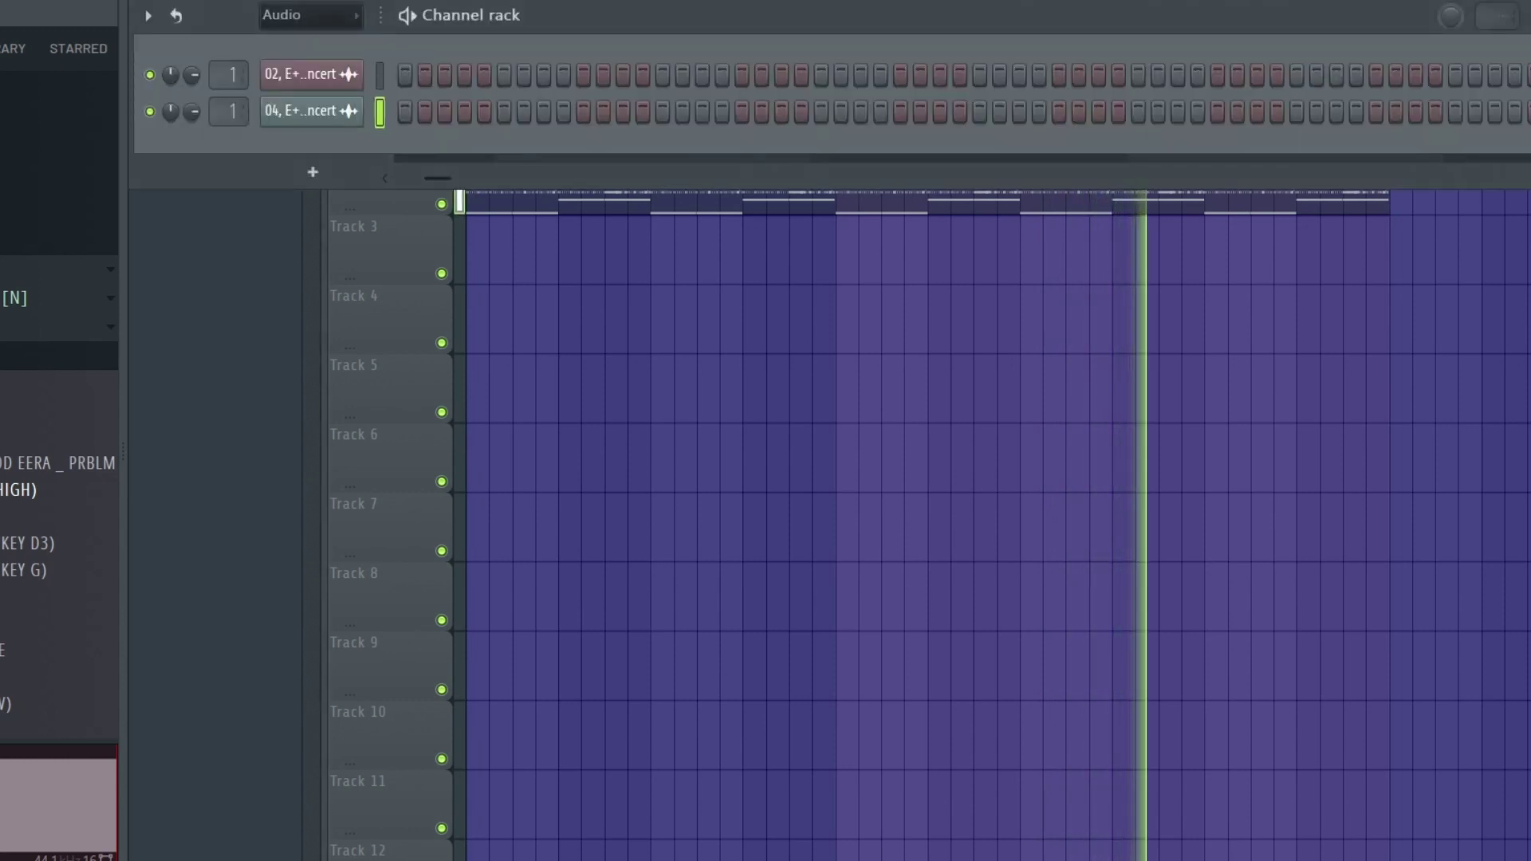
key(F9)
click(318, 260)
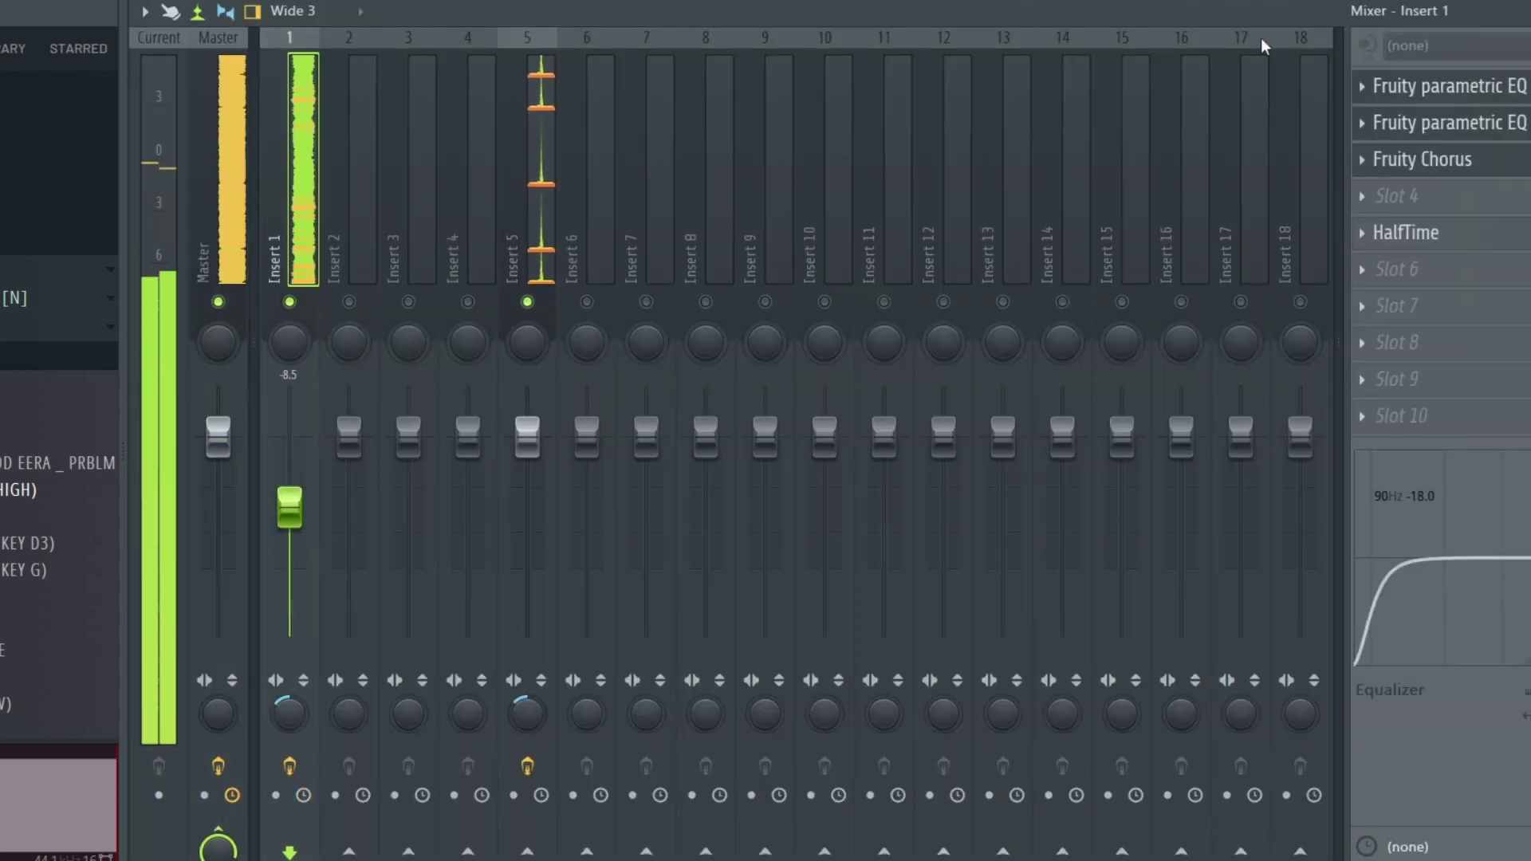
key(F6)
click(1450, 203)
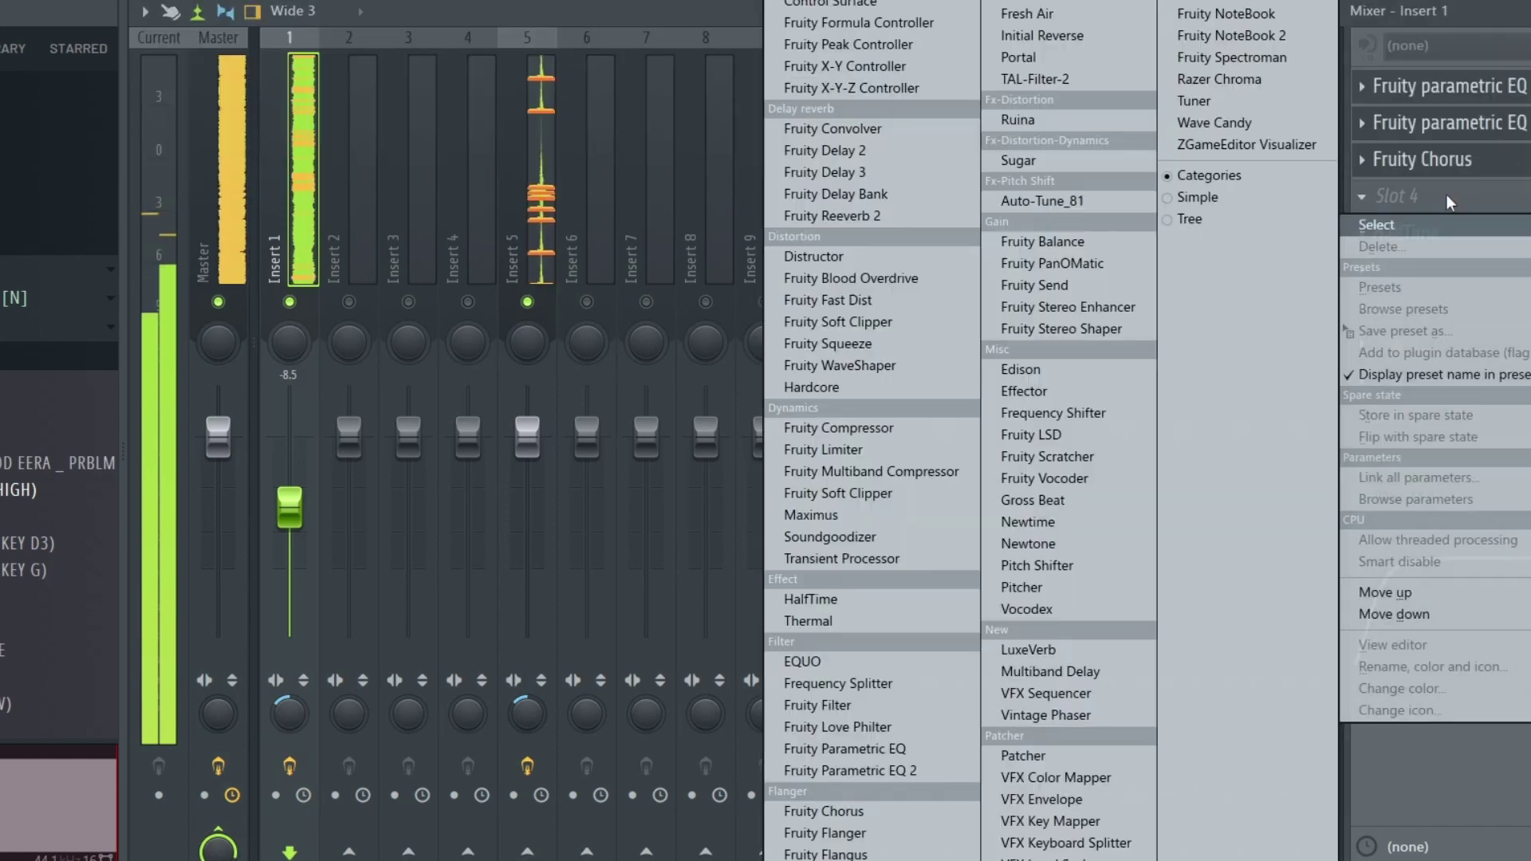
key(Escape)
click(1459, 122)
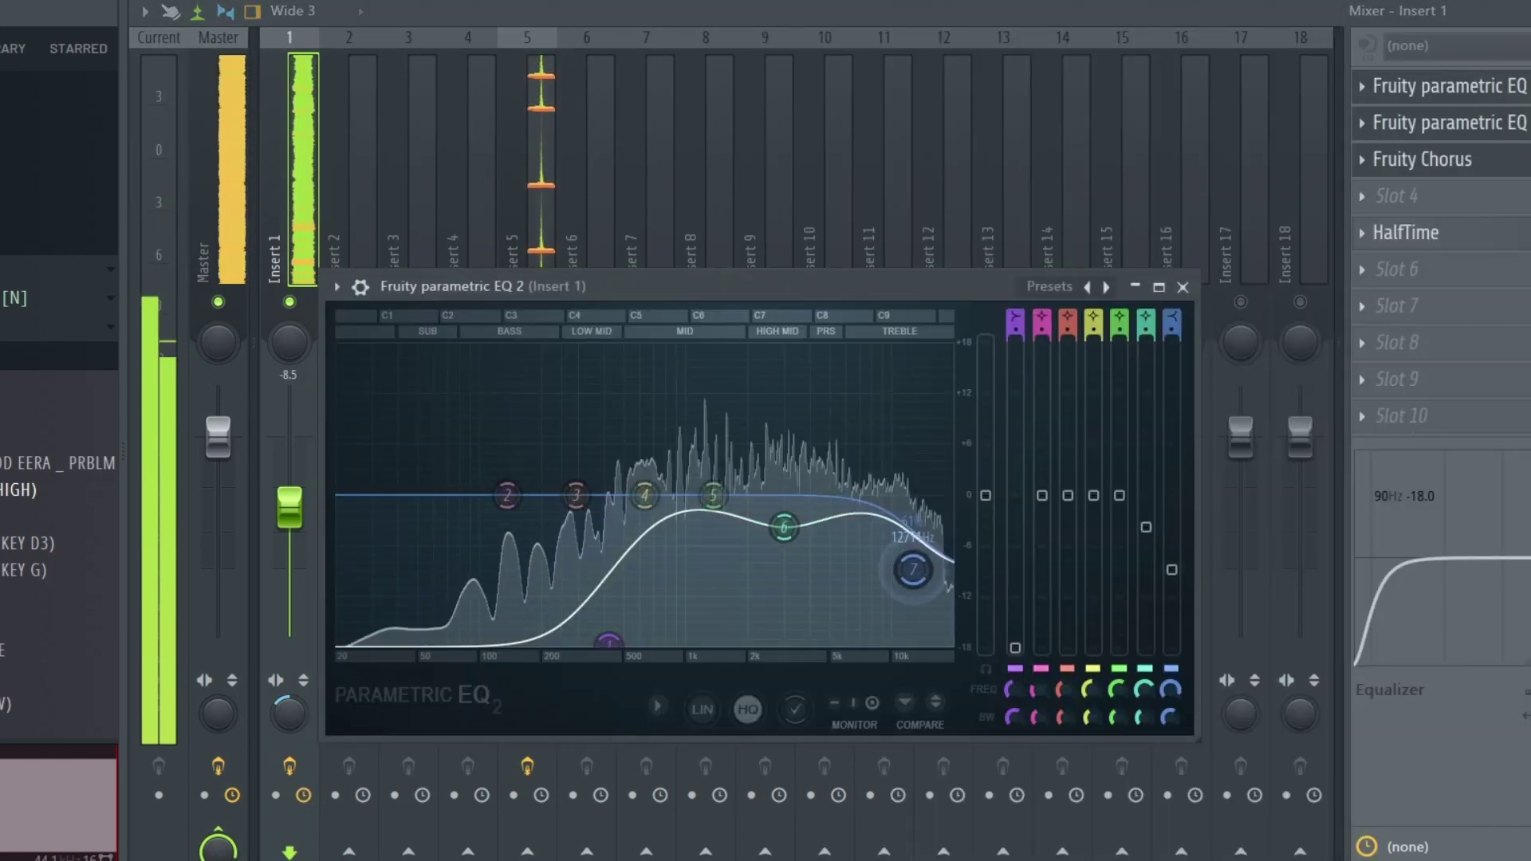
Close the ZENOLOGY plugin window in the channel rack and open that channel's piano roll
key(F6)
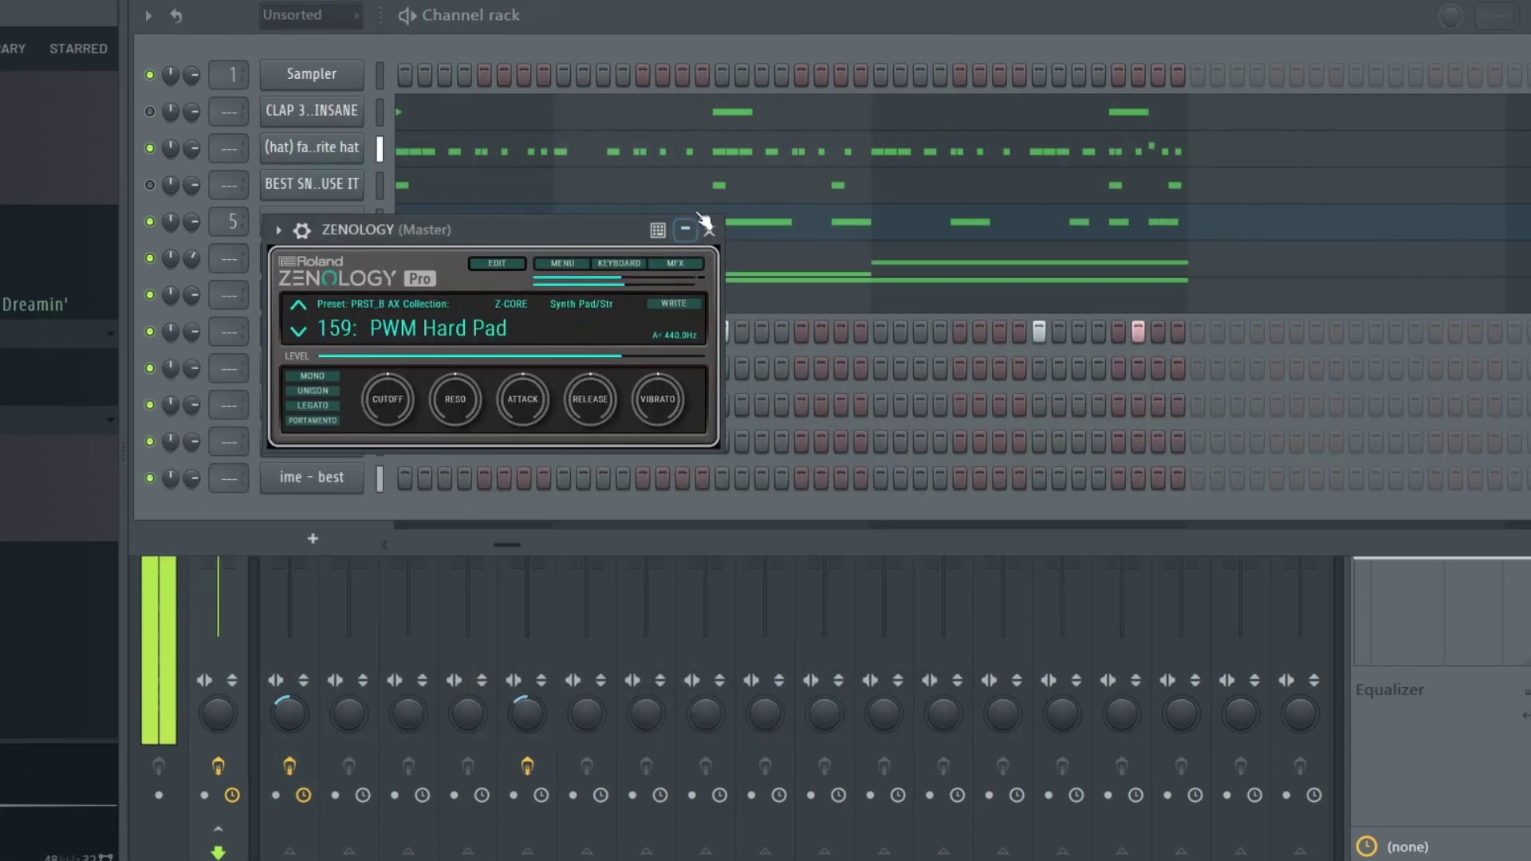
click(708, 228)
click(476, 270)
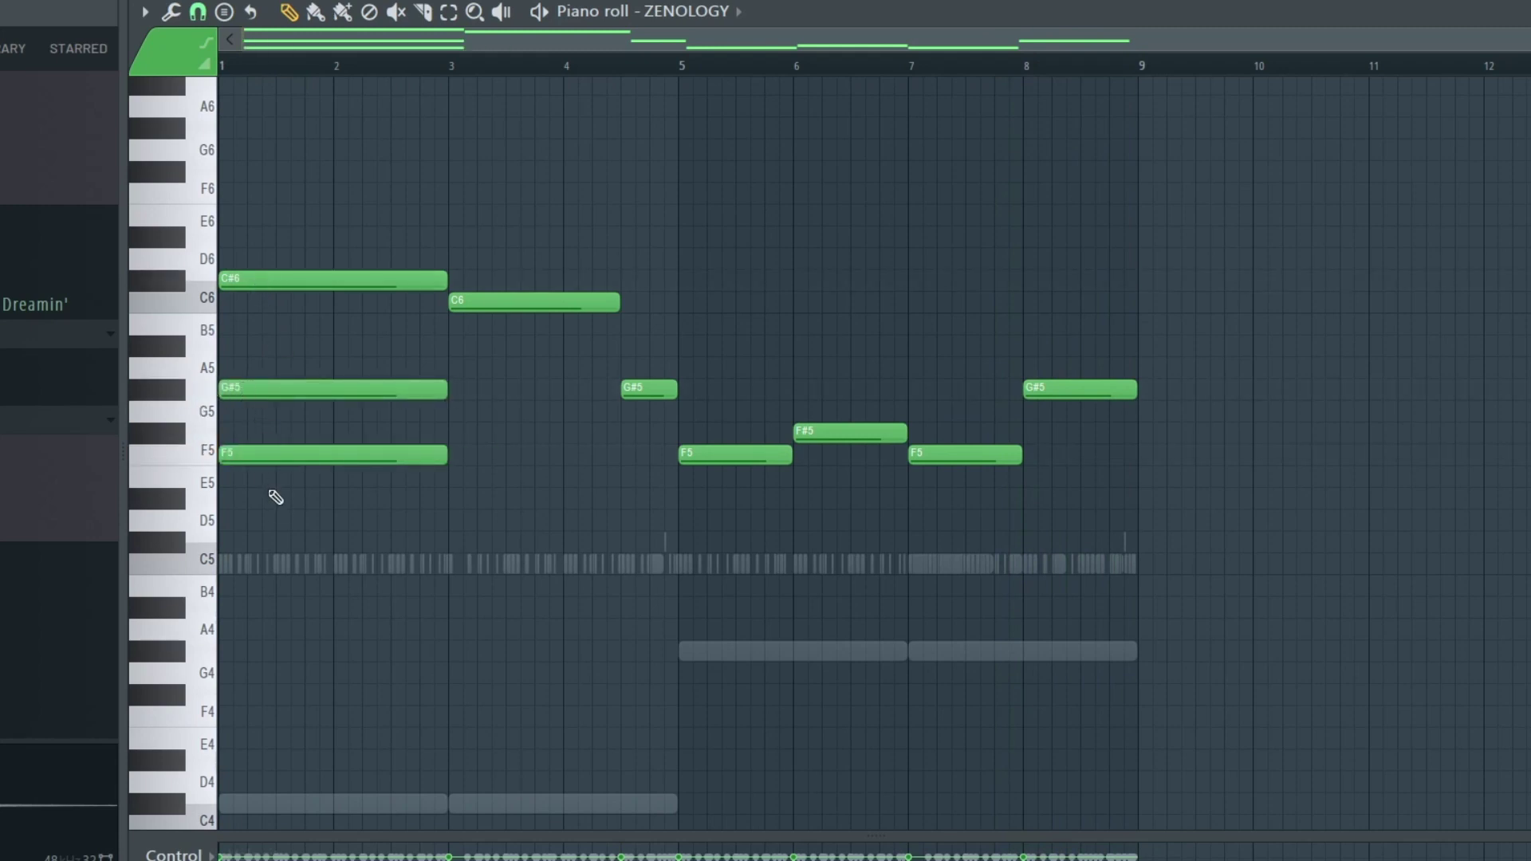
Complete the opening chord below C#6 and G#5 with F5 and C#5 notes spanning bars 1 and 2, and play it back
mouse_move(263, 540)
mouse_down()
mouse_move(164, 539)
mouse_move(177, 498)
mouse_up()
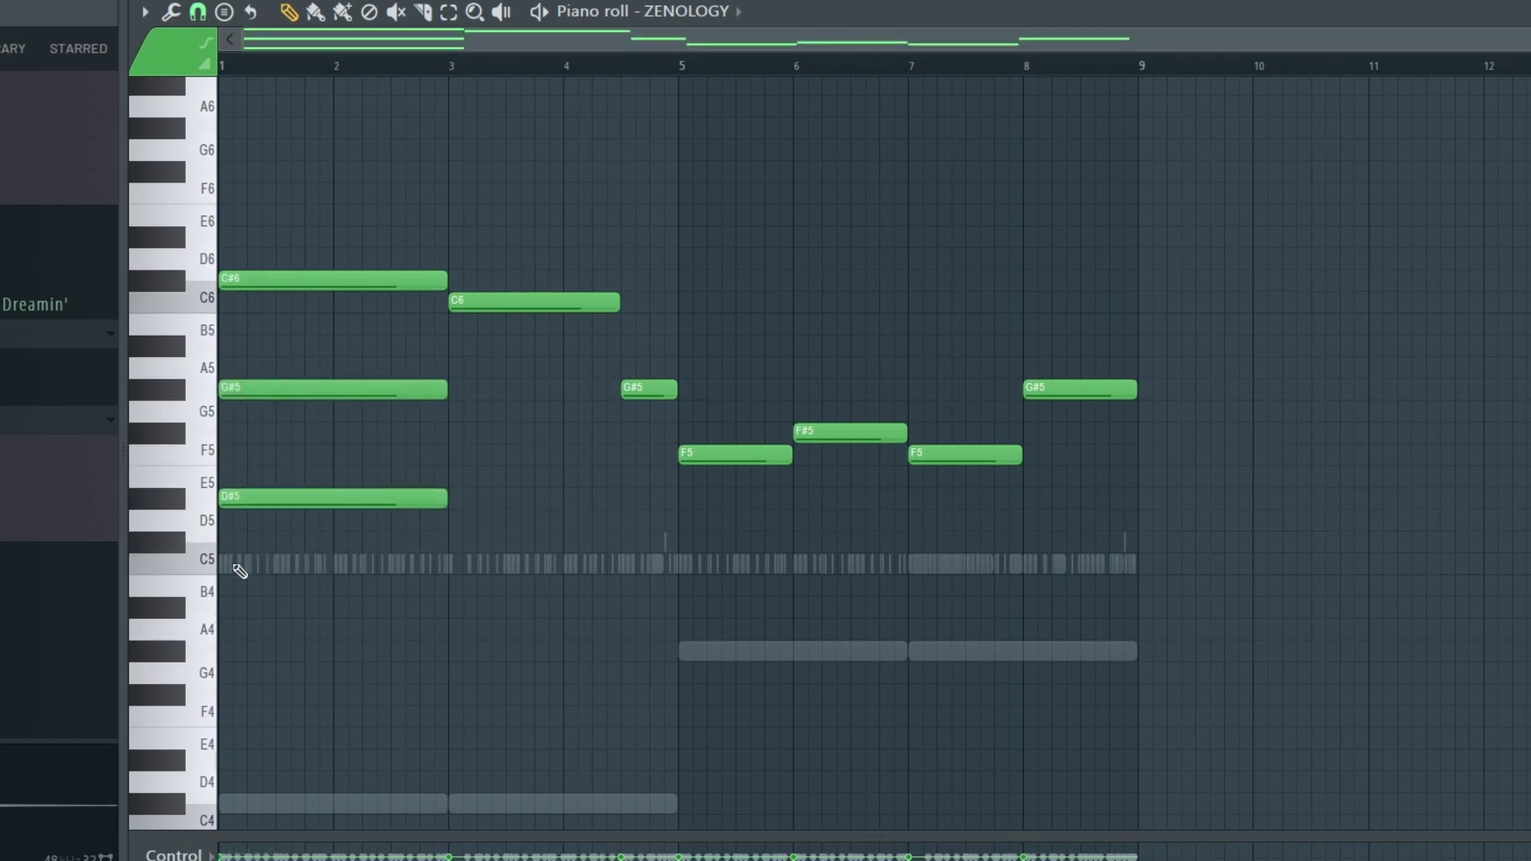
mouse_move(239, 571)
mouse_down()
mouse_move(252, 554)
mouse_move(182, 548)
mouse_up()
key(space)
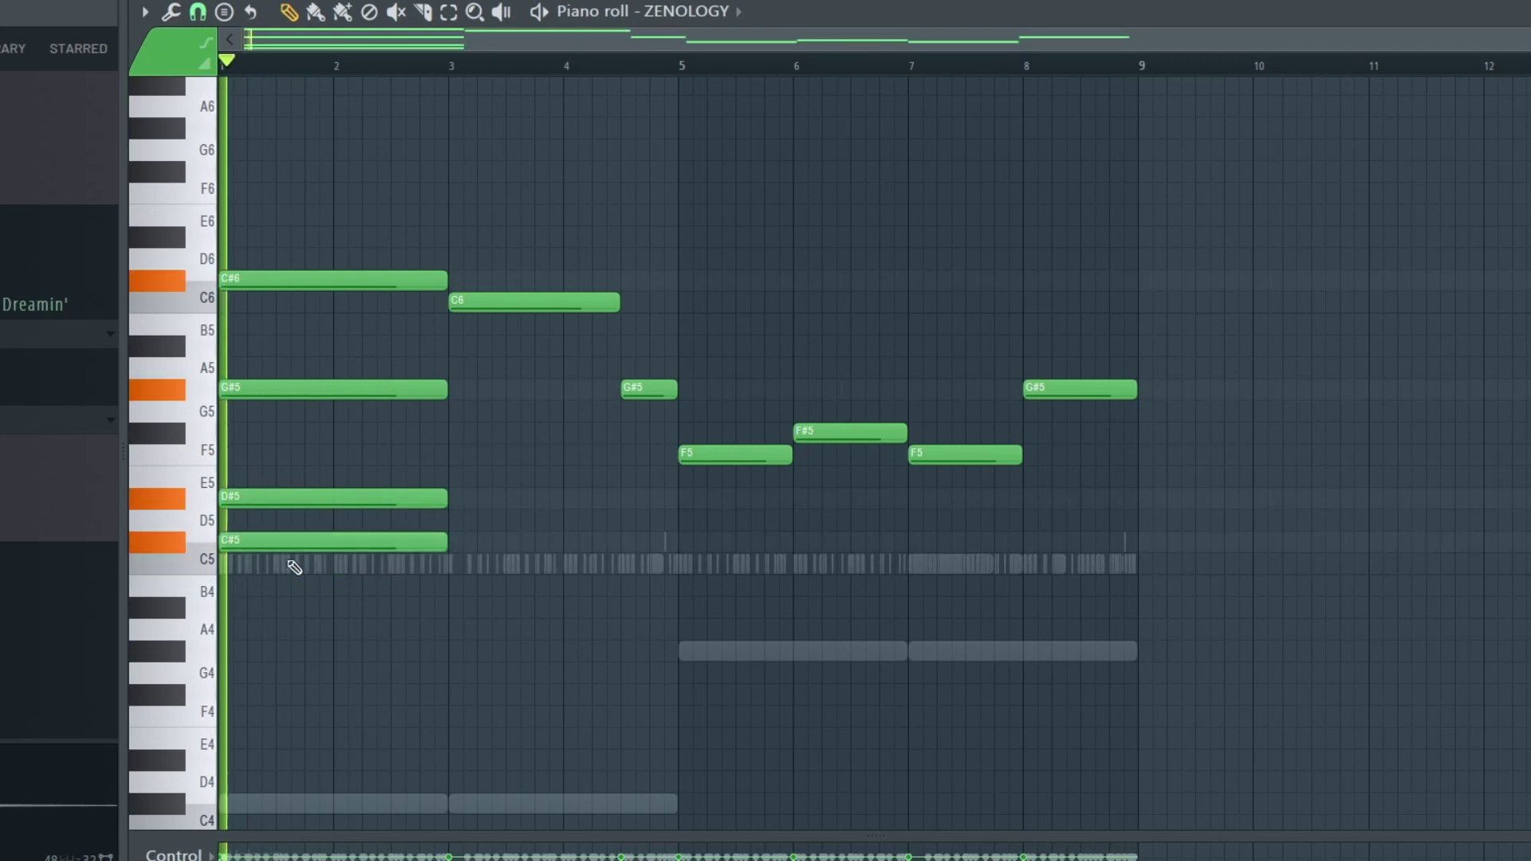
key(space)
click(341, 501)
drag(336, 473, 332, 441)
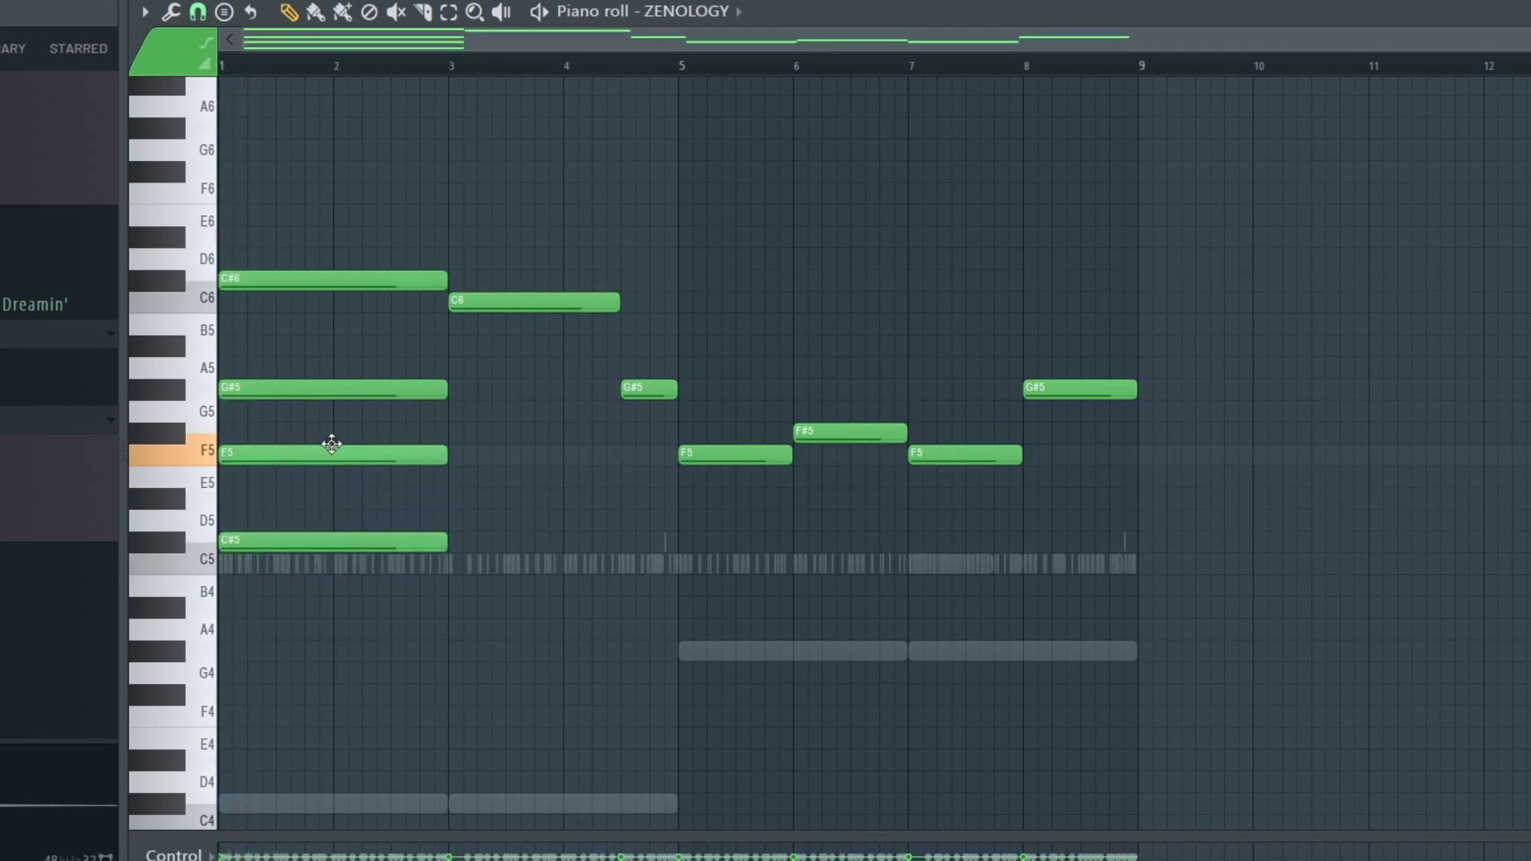
key(space)
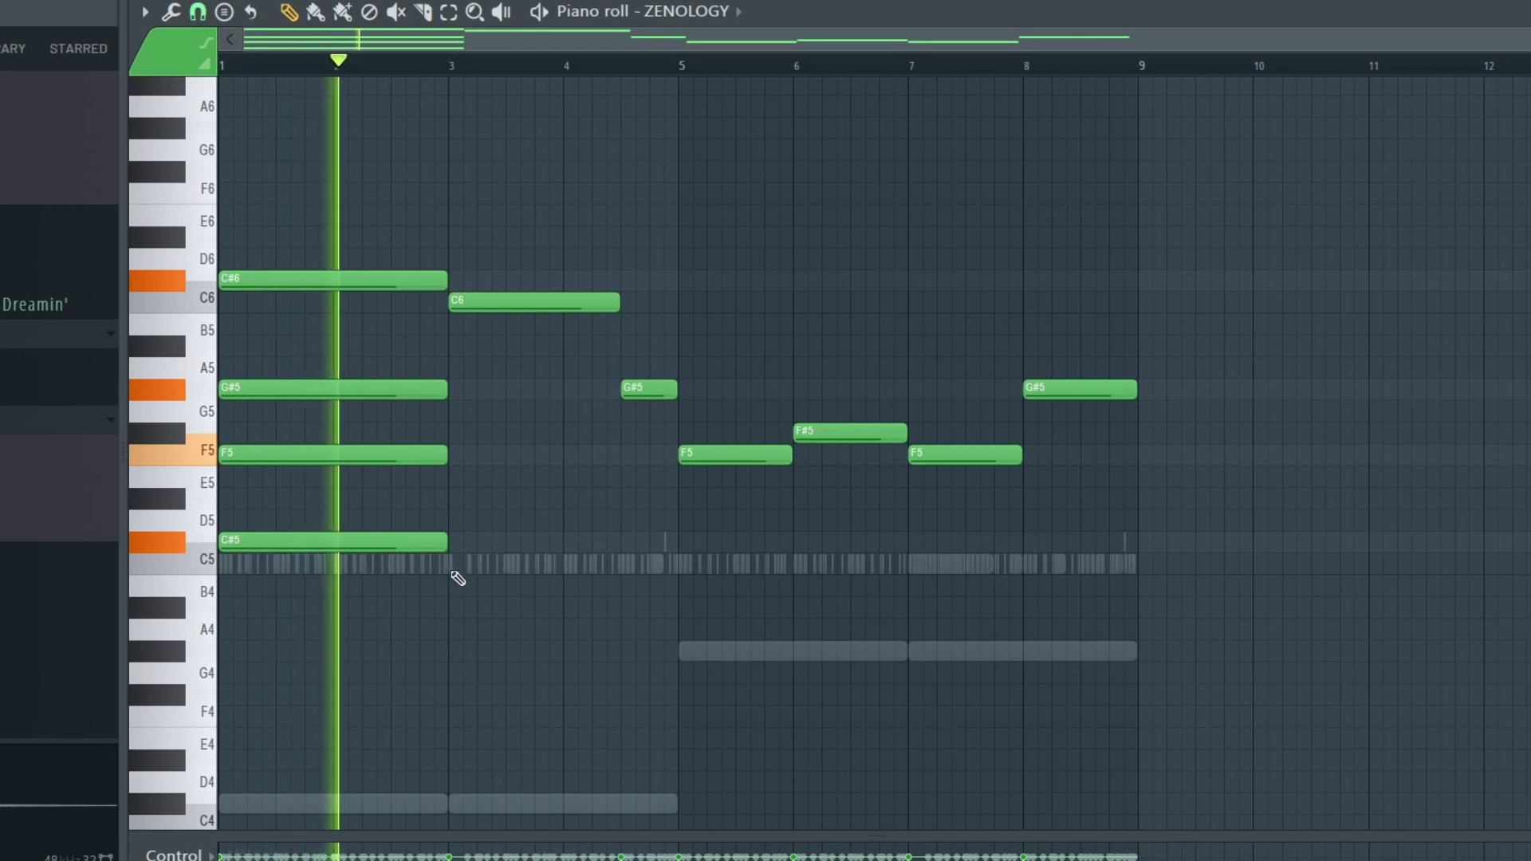
Add two-bar G#4, C5 and D#5 notes beneath the C6 melody note at bar 3 and play the progression
click(454, 648)
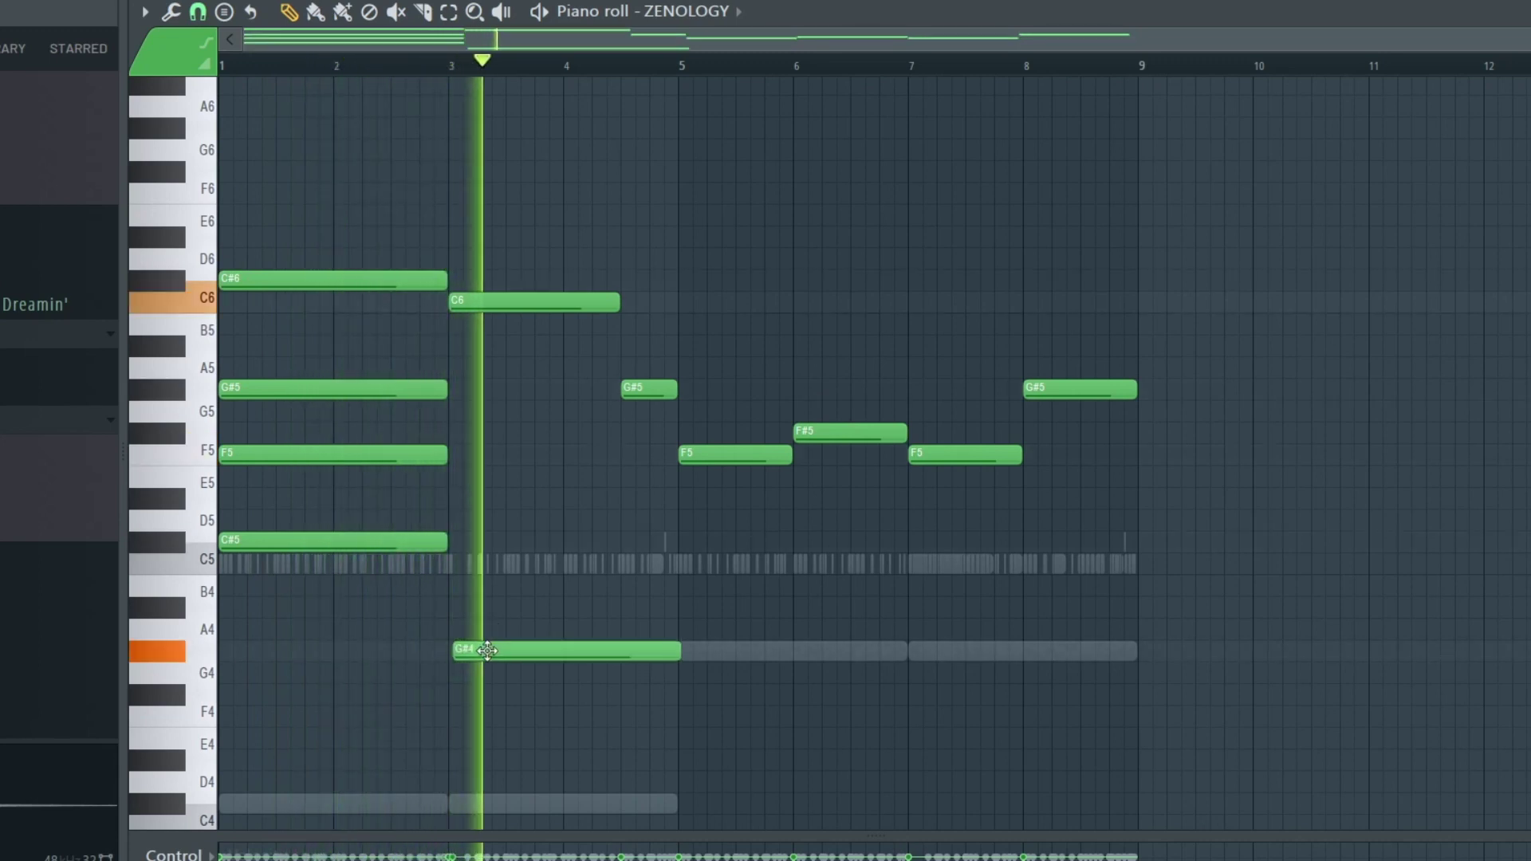
key(space)
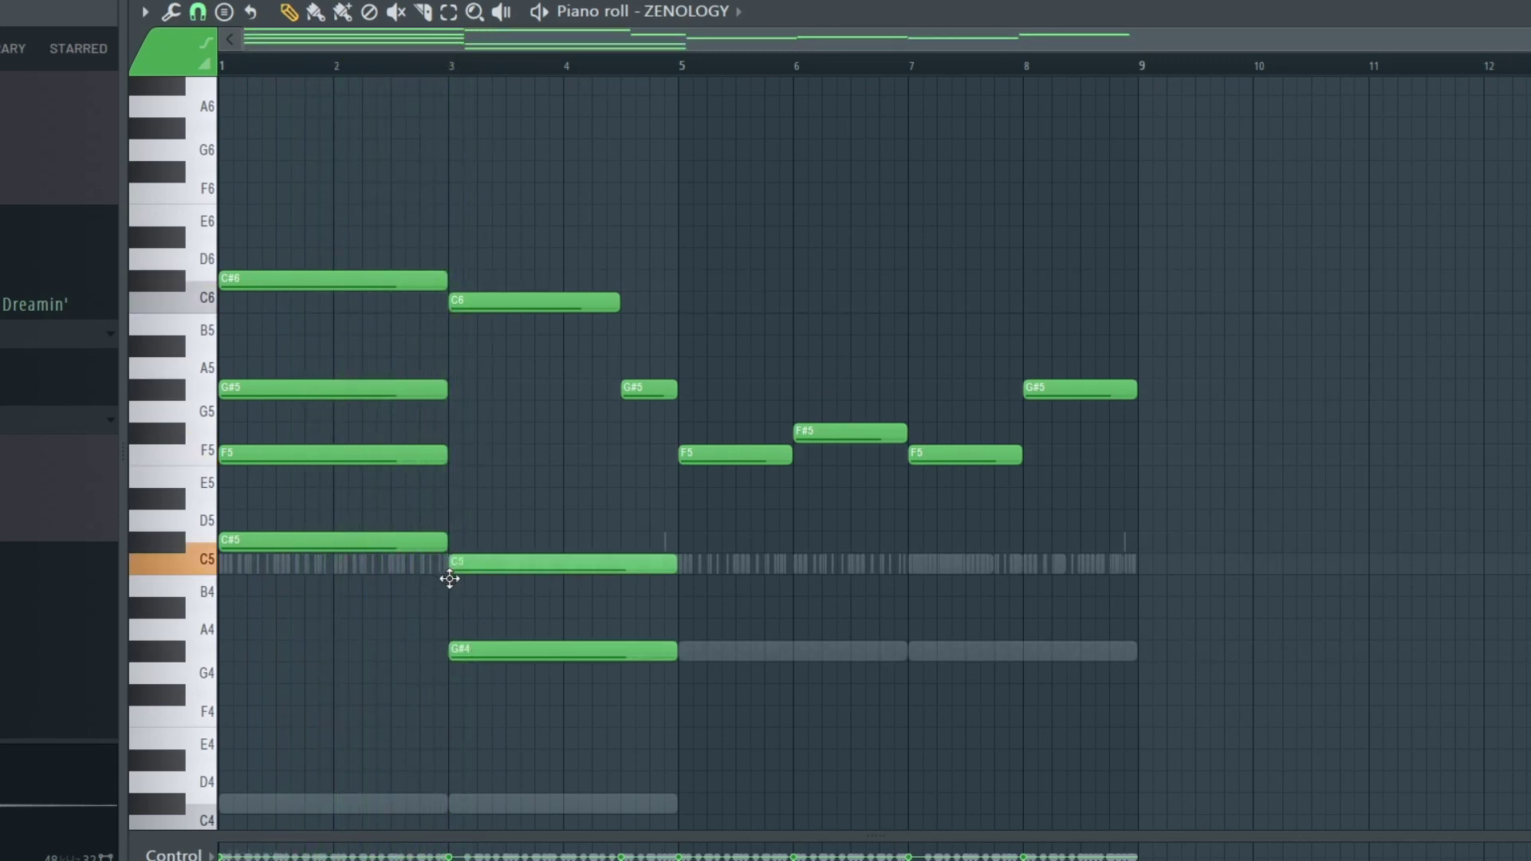
drag(450, 508, 443, 483)
key(space)
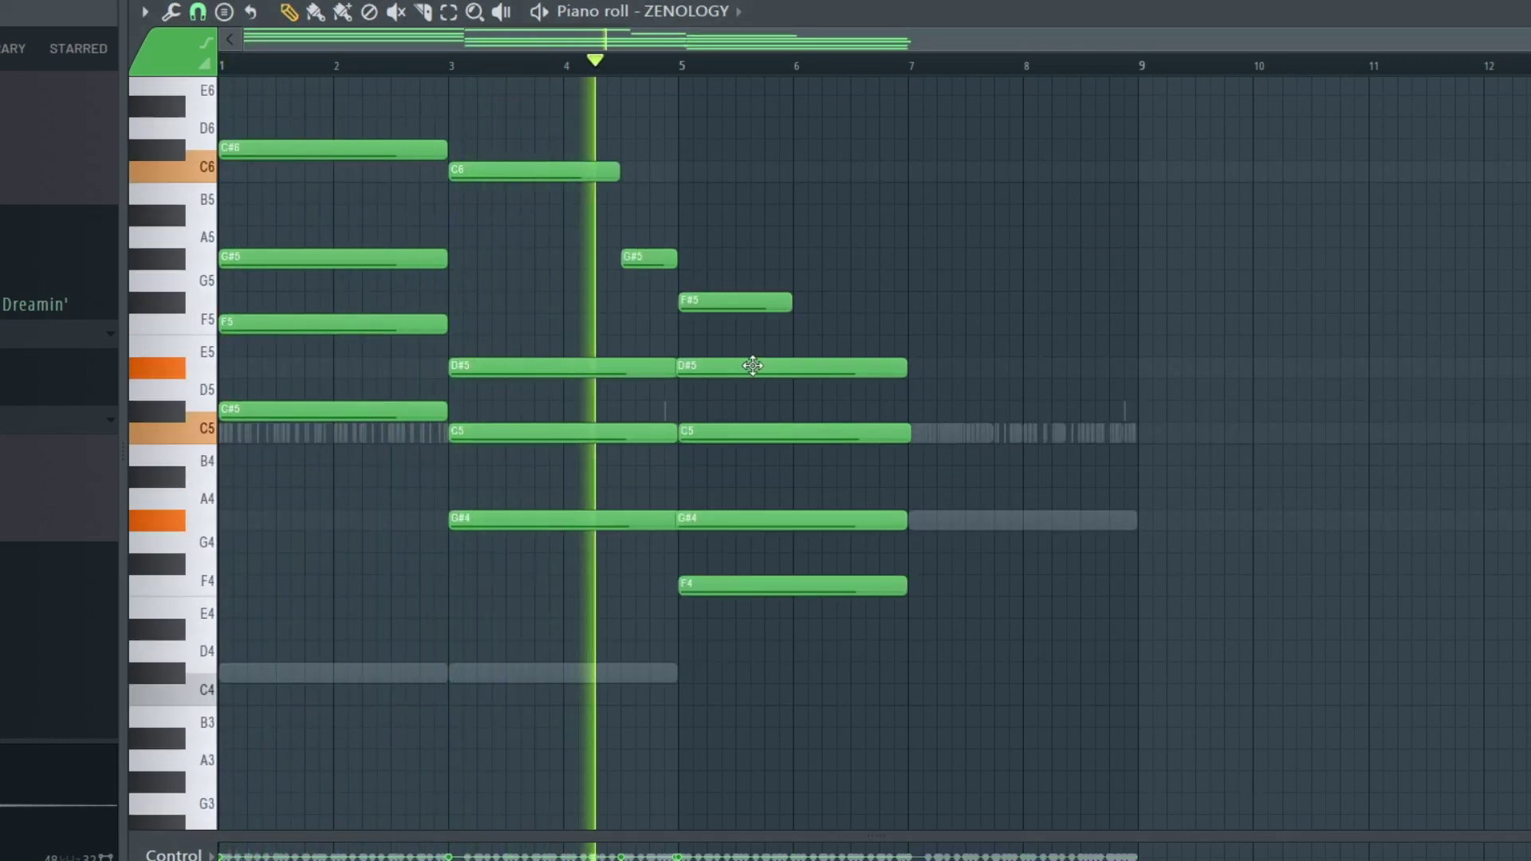
Top the F4, G#4, C5 and D#5 chord at bar 5 with an F5 note lengthened to bar 7, and play it back
key(space)
drag(792, 314, 892, 326)
key(space)
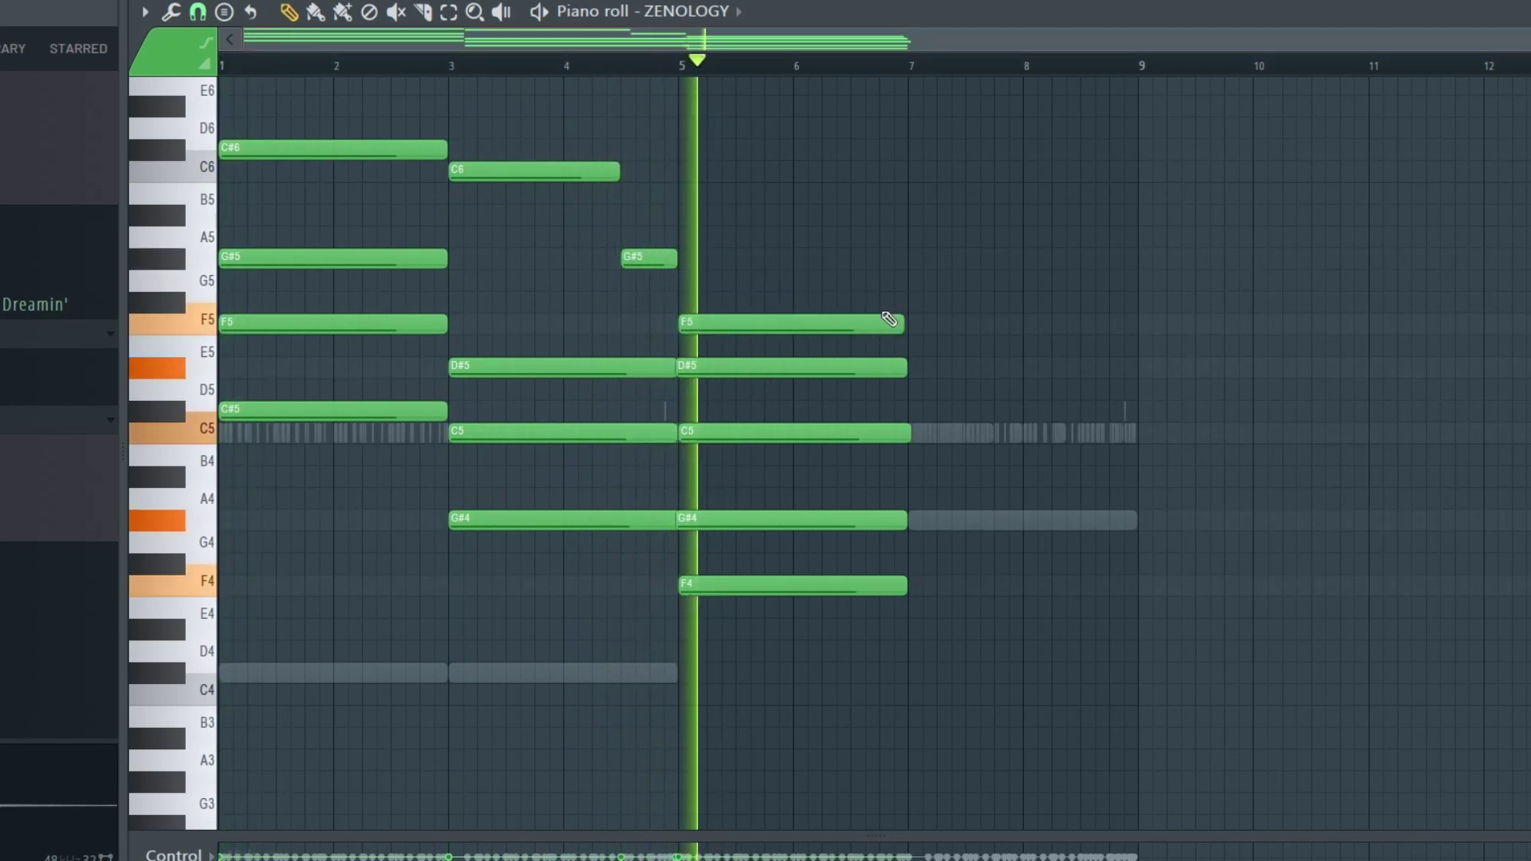
key(space)
Build the final two-bar chord at bar 7 from G#4, C#5, F5, G#5 and C6
click(913, 256)
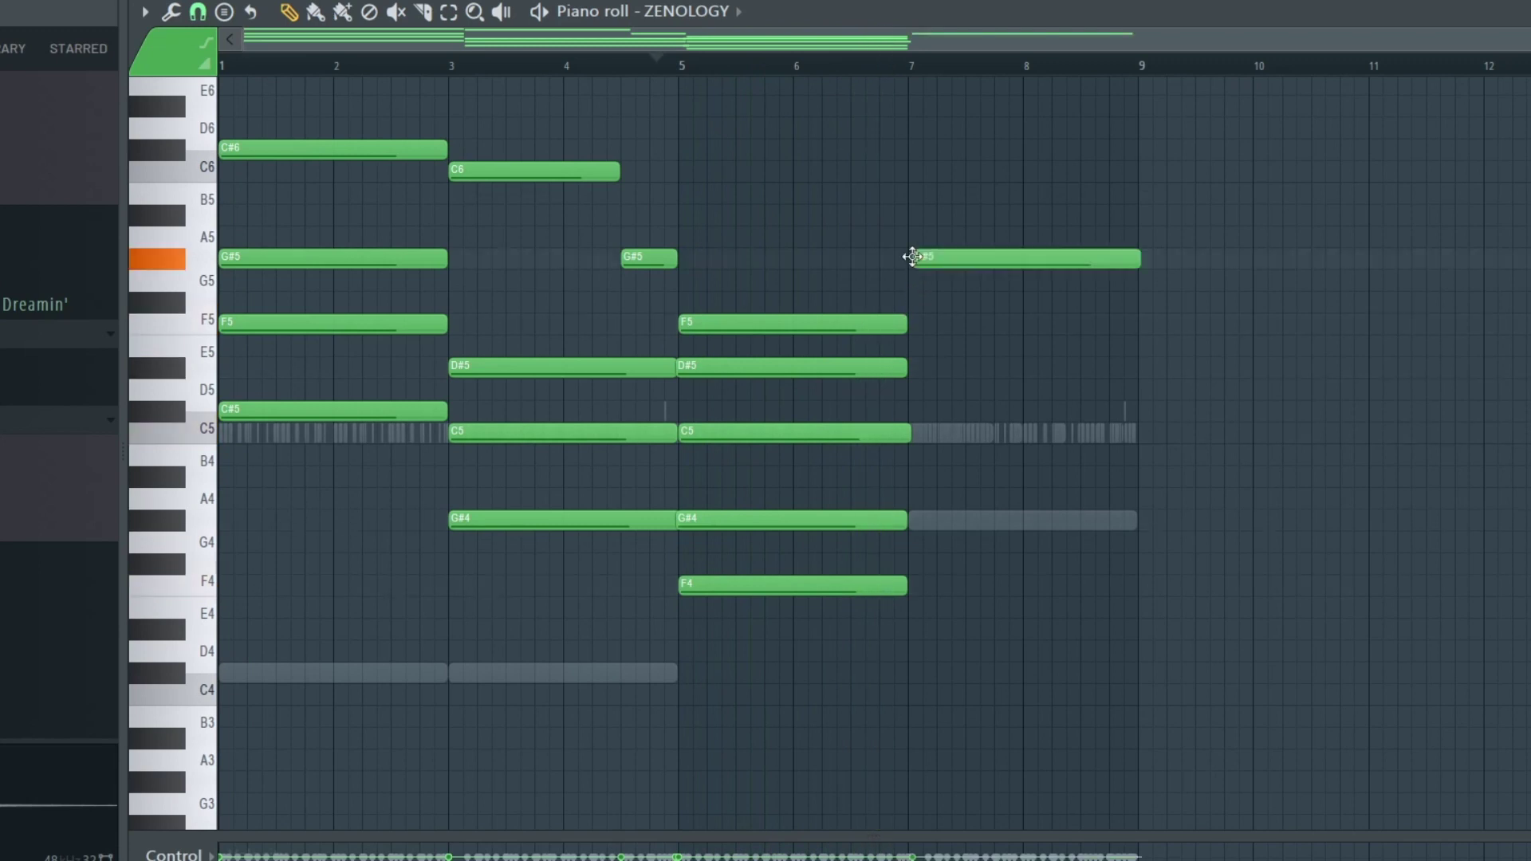
drag(906, 177, 906, 156)
drag(932, 351, 900, 305)
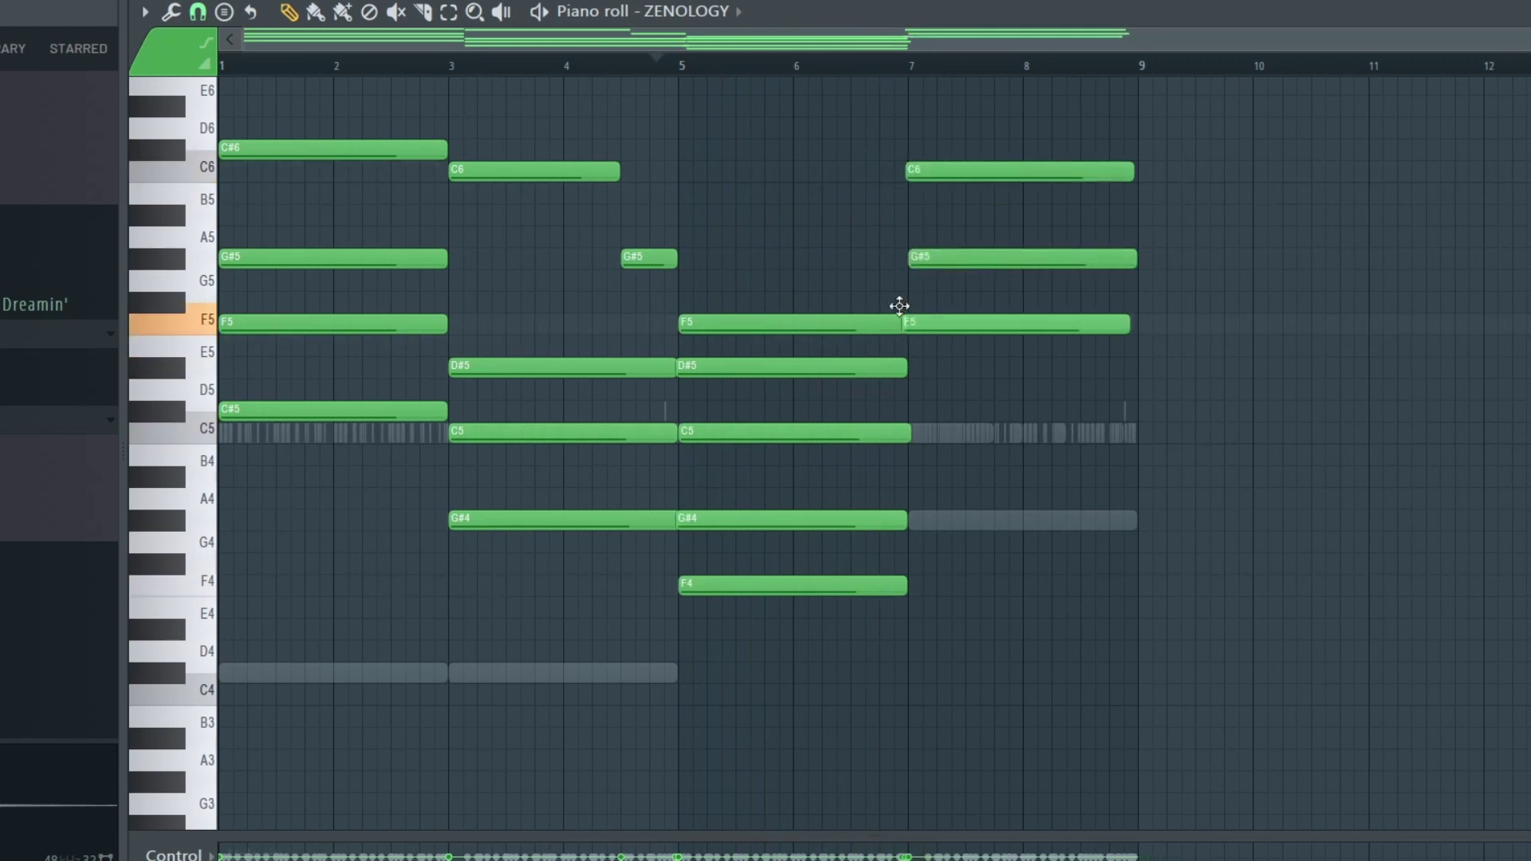
mouse_move(938, 403)
mouse_down()
mouse_move(913, 437)
mouse_move(908, 405)
mouse_up()
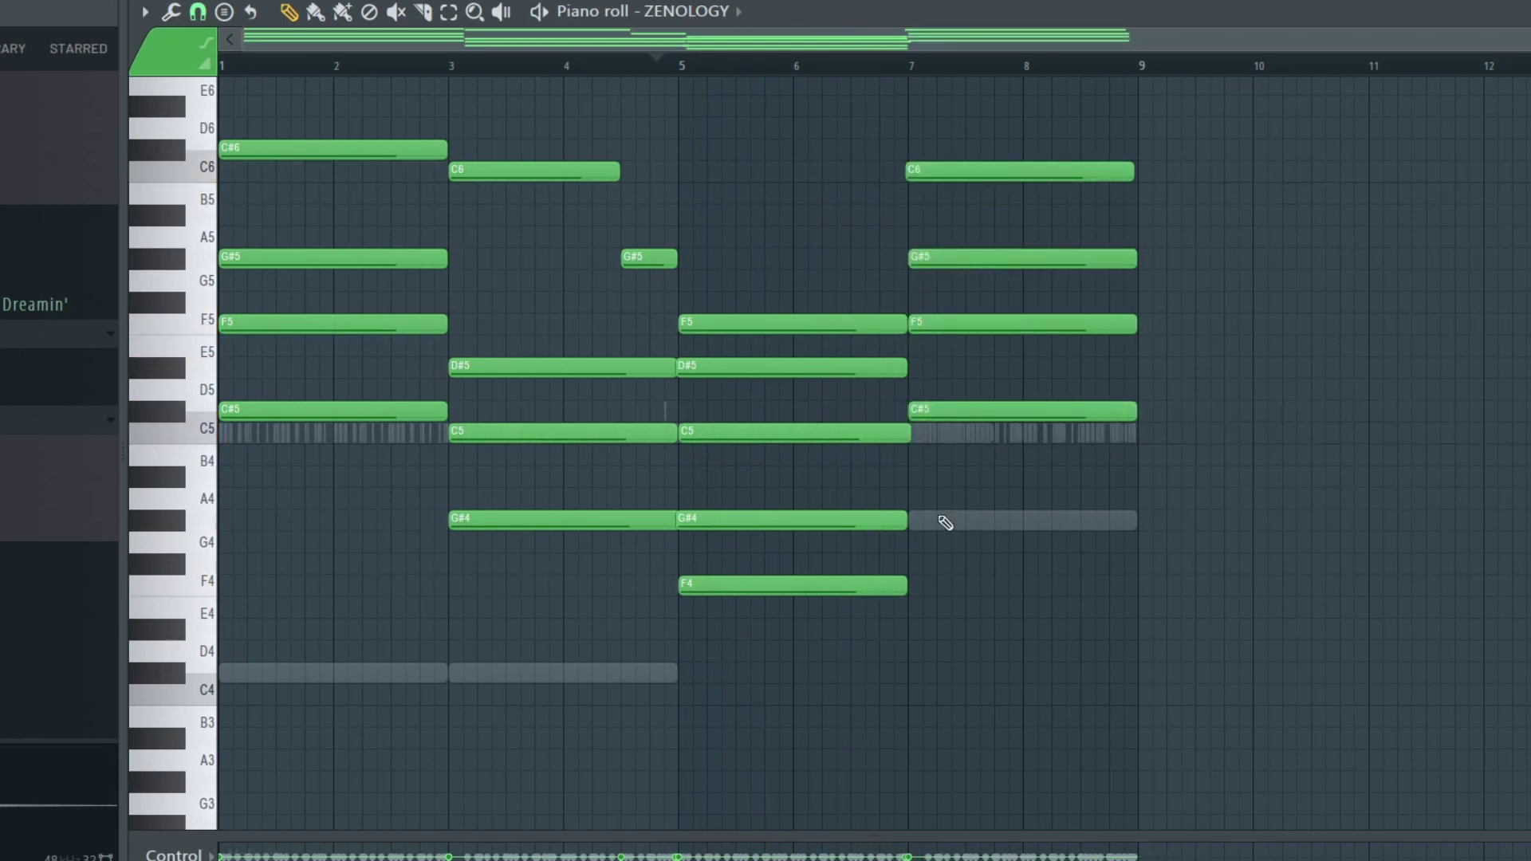
Apply Quick quantize start times to the chord notes and delete the C6 note at bar 7
click(171, 11)
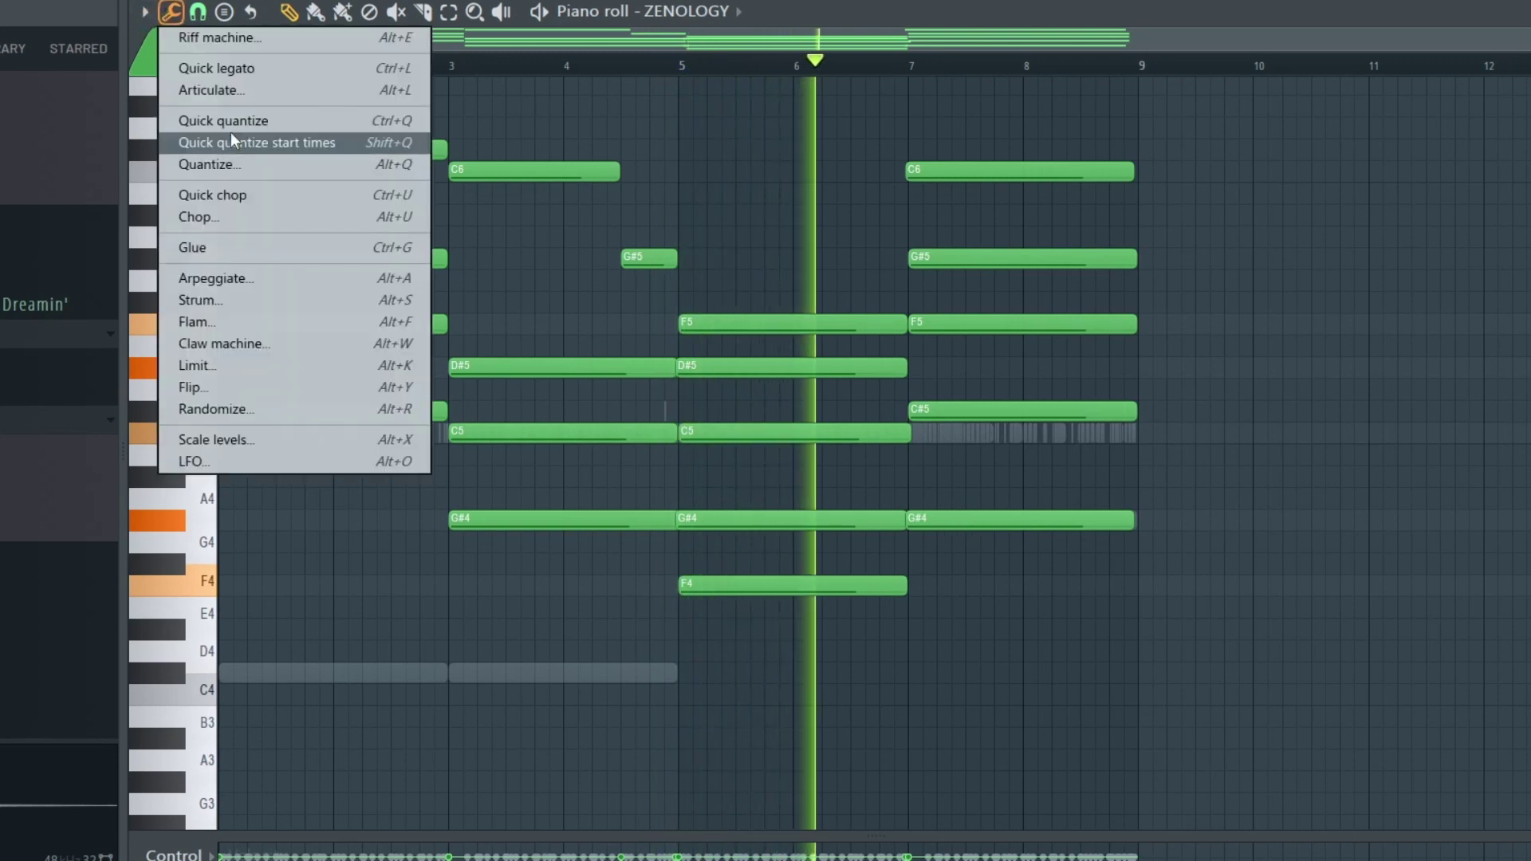
click(231, 134)
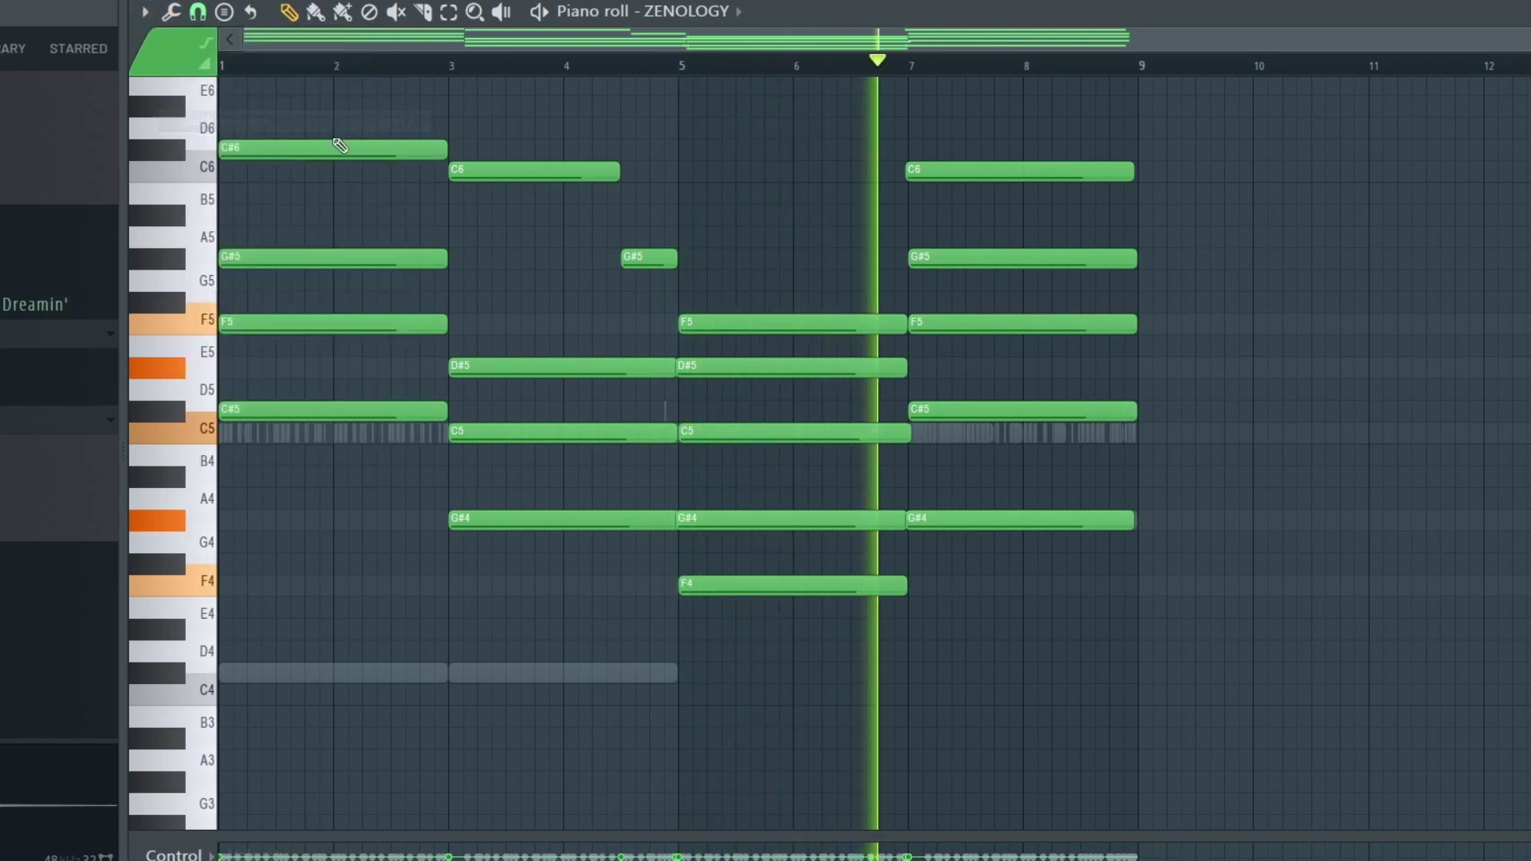
right_click(941, 171)
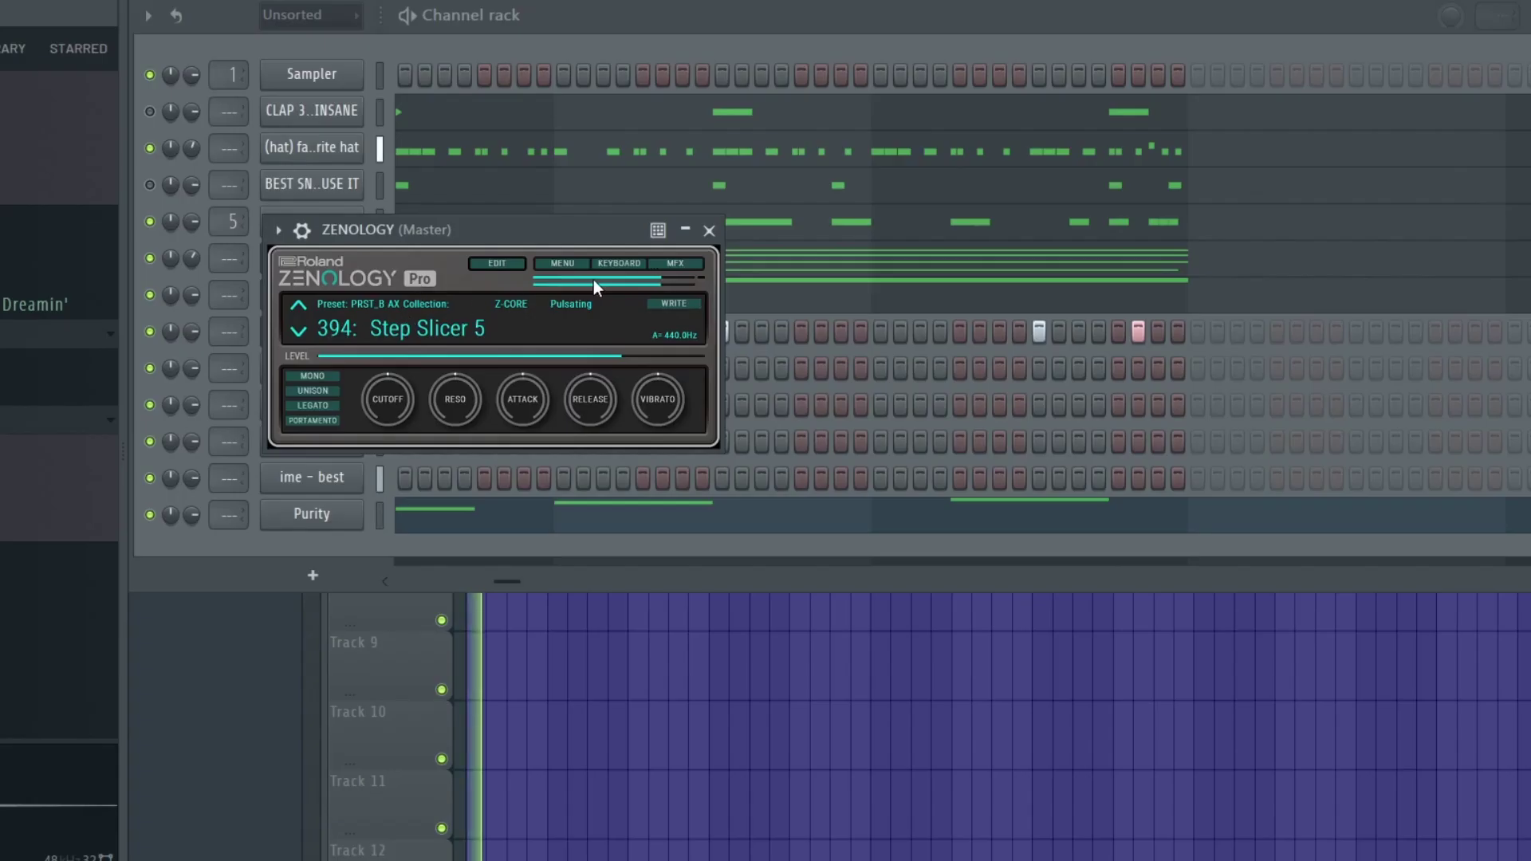
Load the Step Slicer 6 tone from the Pulsating category in ZENOLOGY's tone browser
click(437, 303)
click(703, 564)
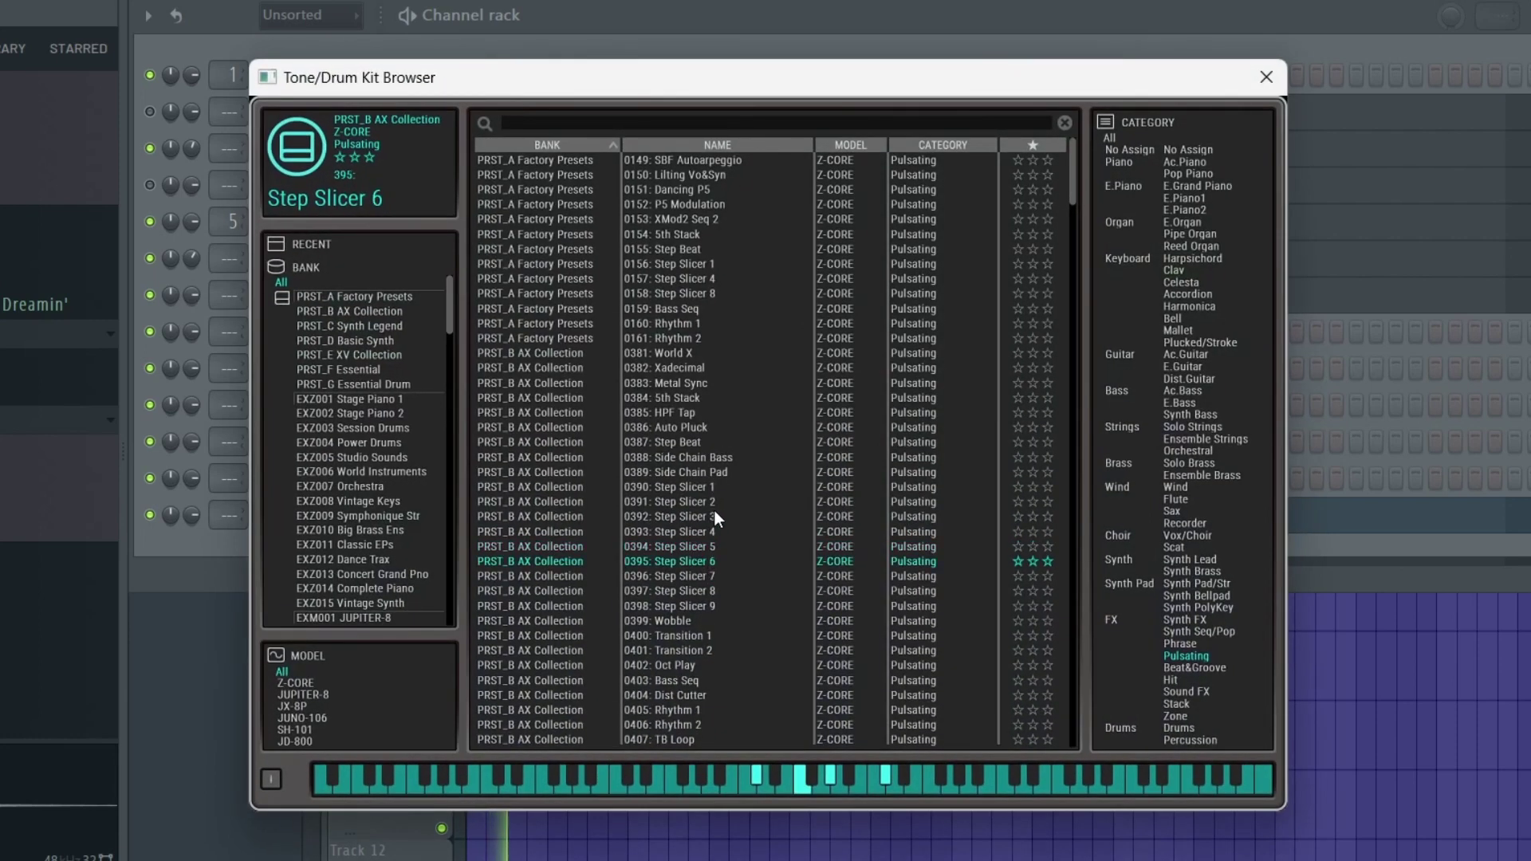
Audition Step Slicer 7 and load the PLS Pad 6 tone from the Pulsating category, closing the tone browser and ZENOLOGY
click(710, 582)
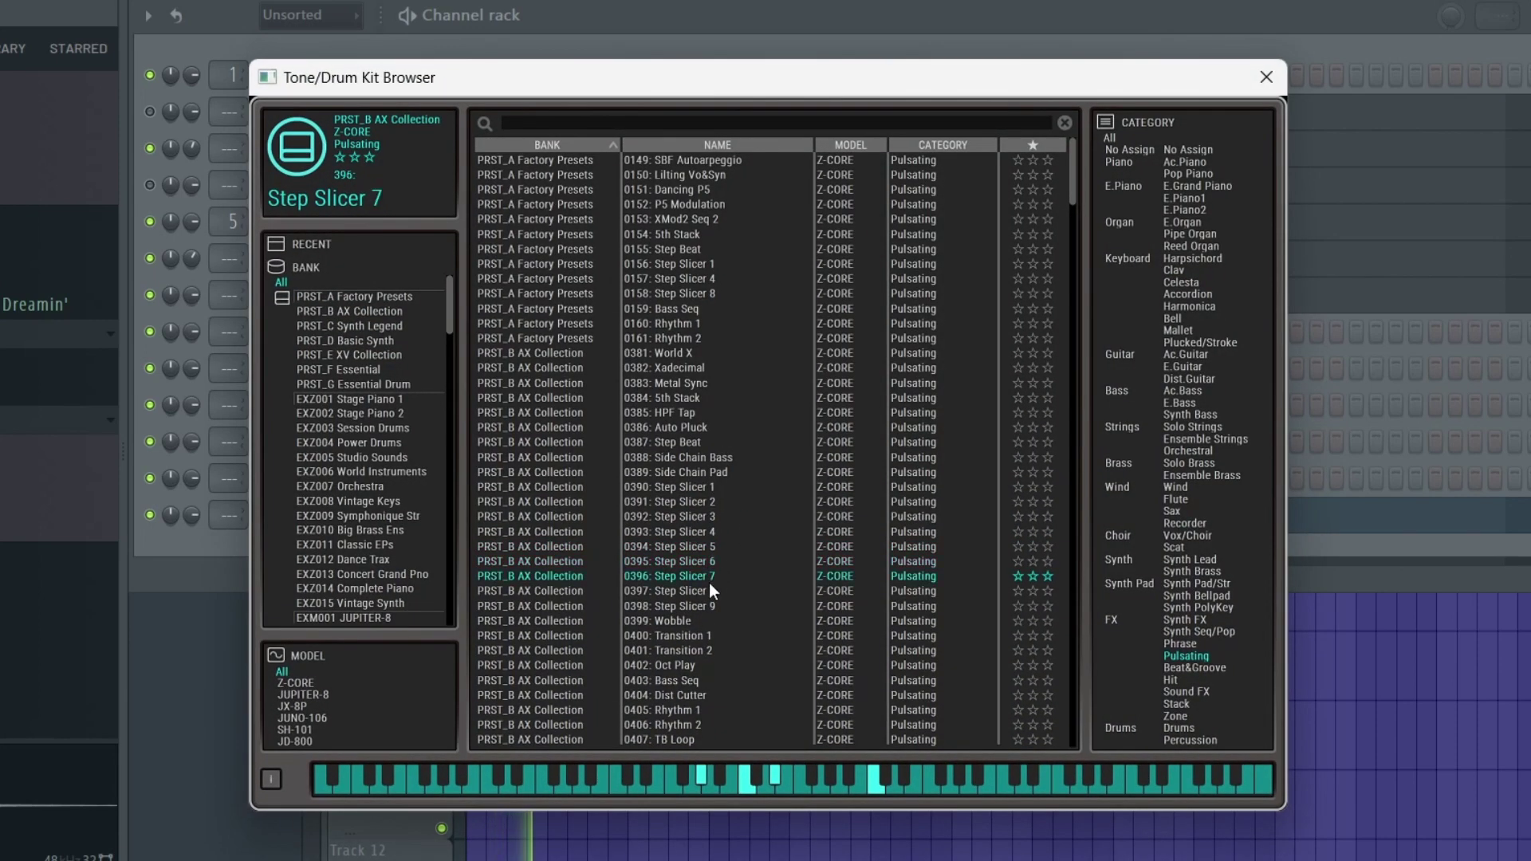
scroll(743, 626, down, 5)
click(699, 635)
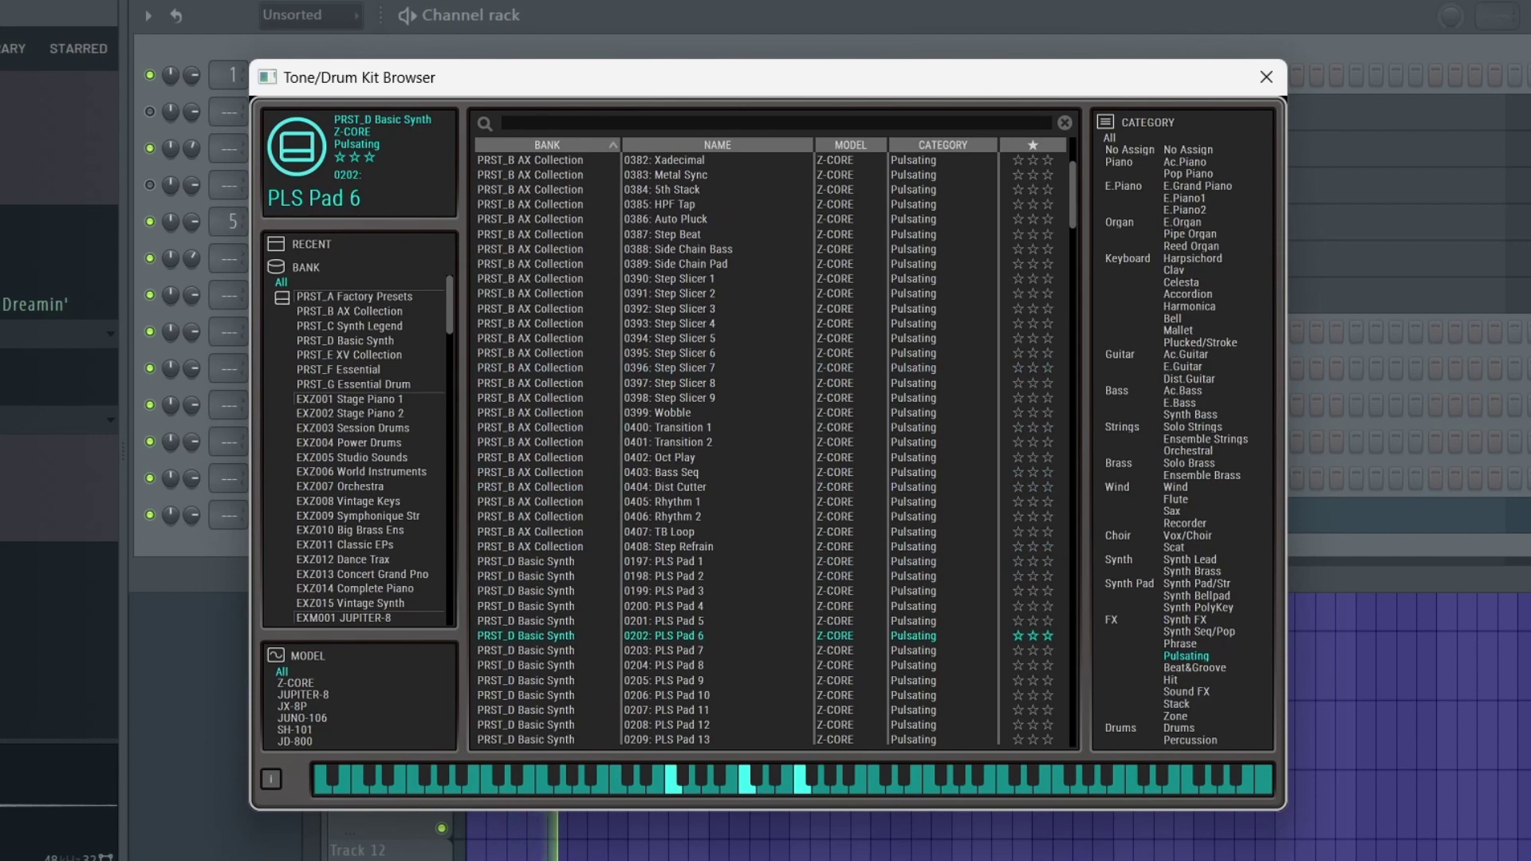
click(1267, 75)
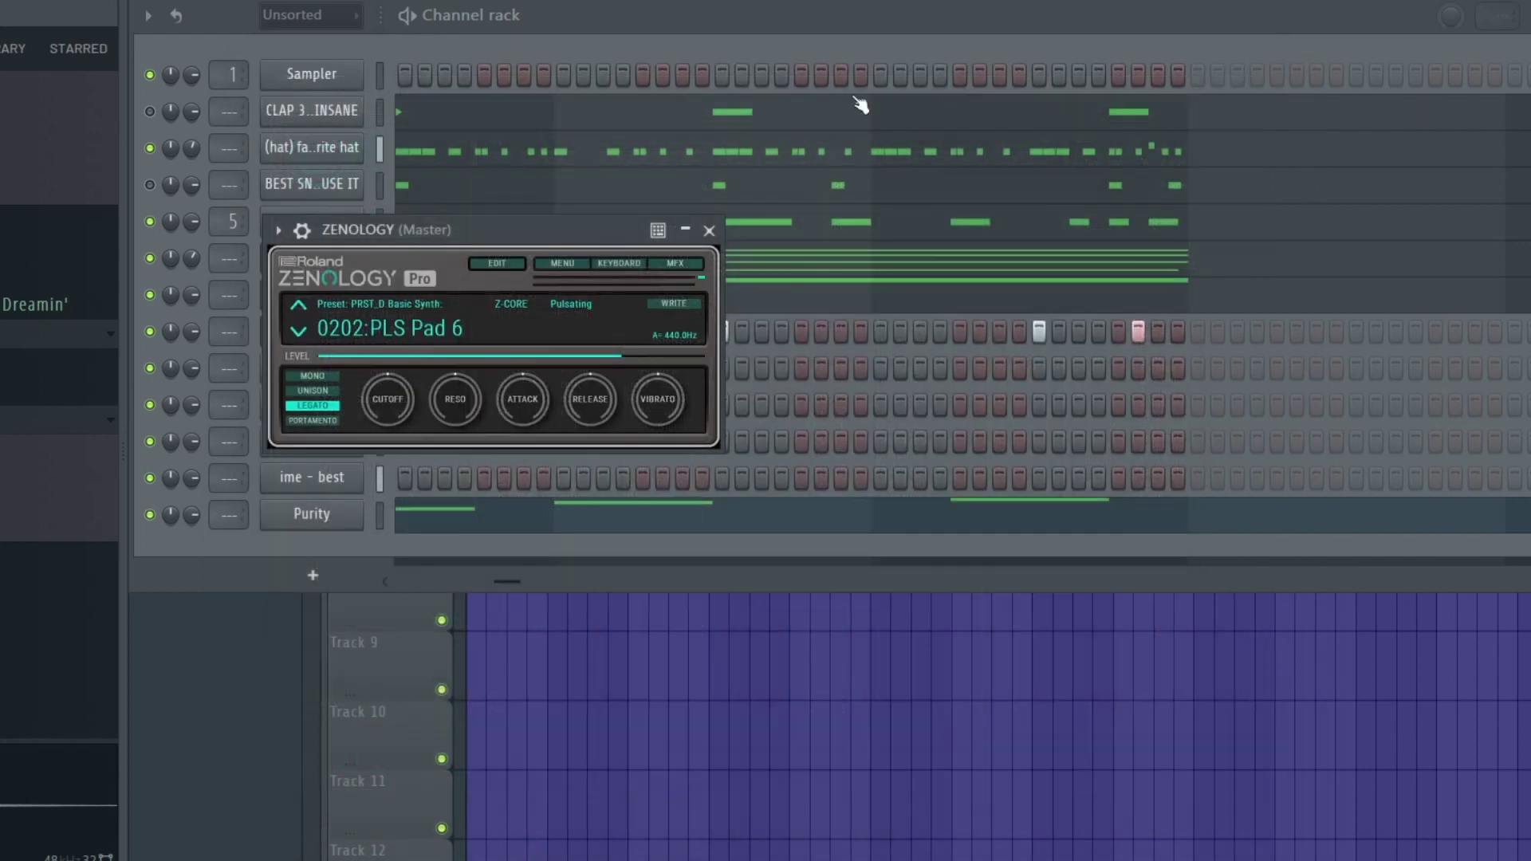
click(709, 231)
Create an automation clip for the mix level of HalfTime on mixer Insert 1
key(F9)
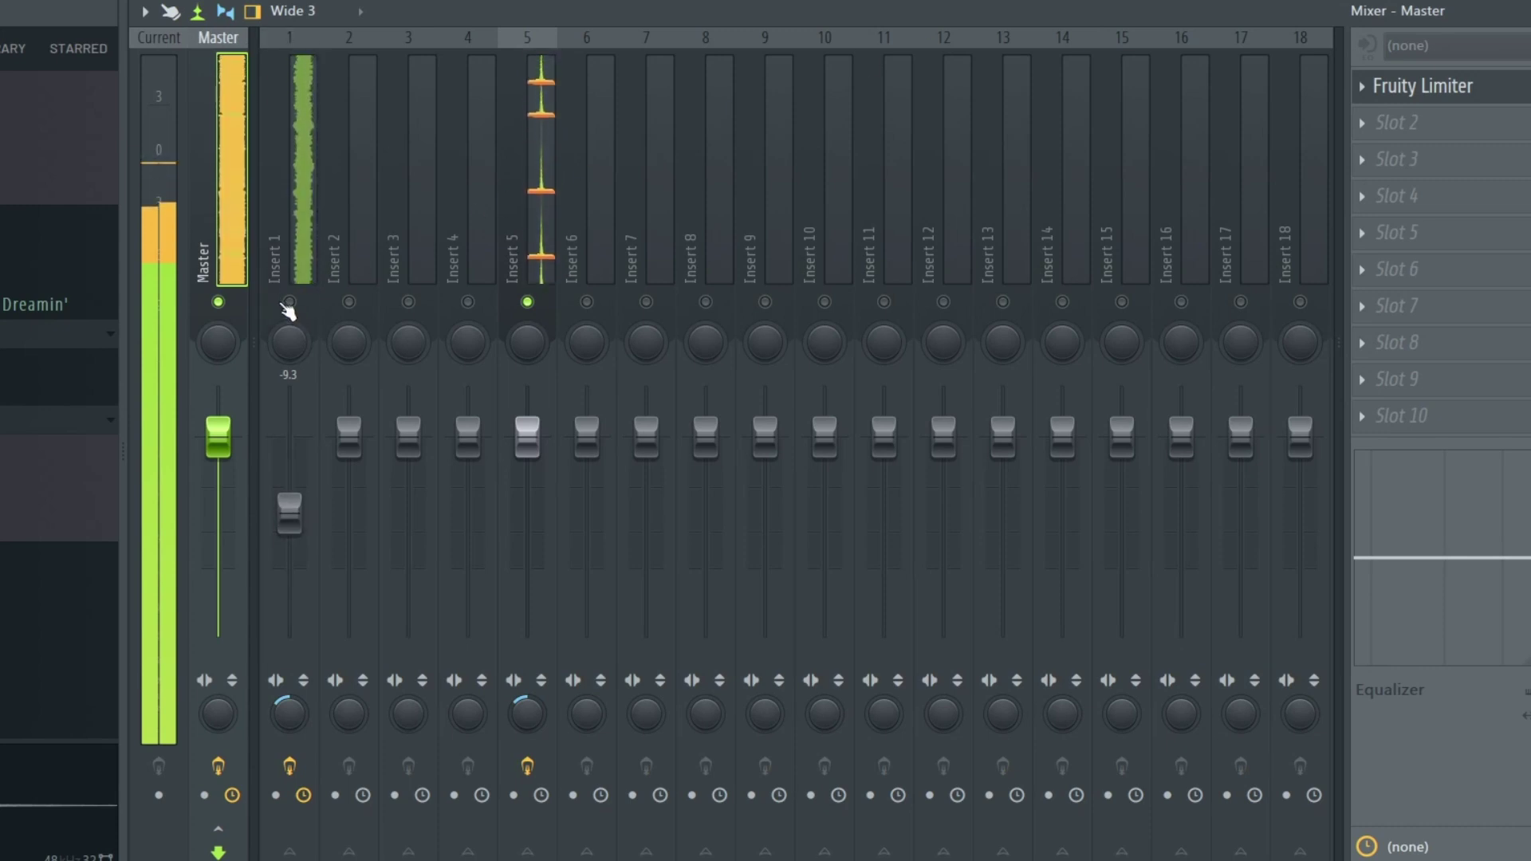
click(283, 165)
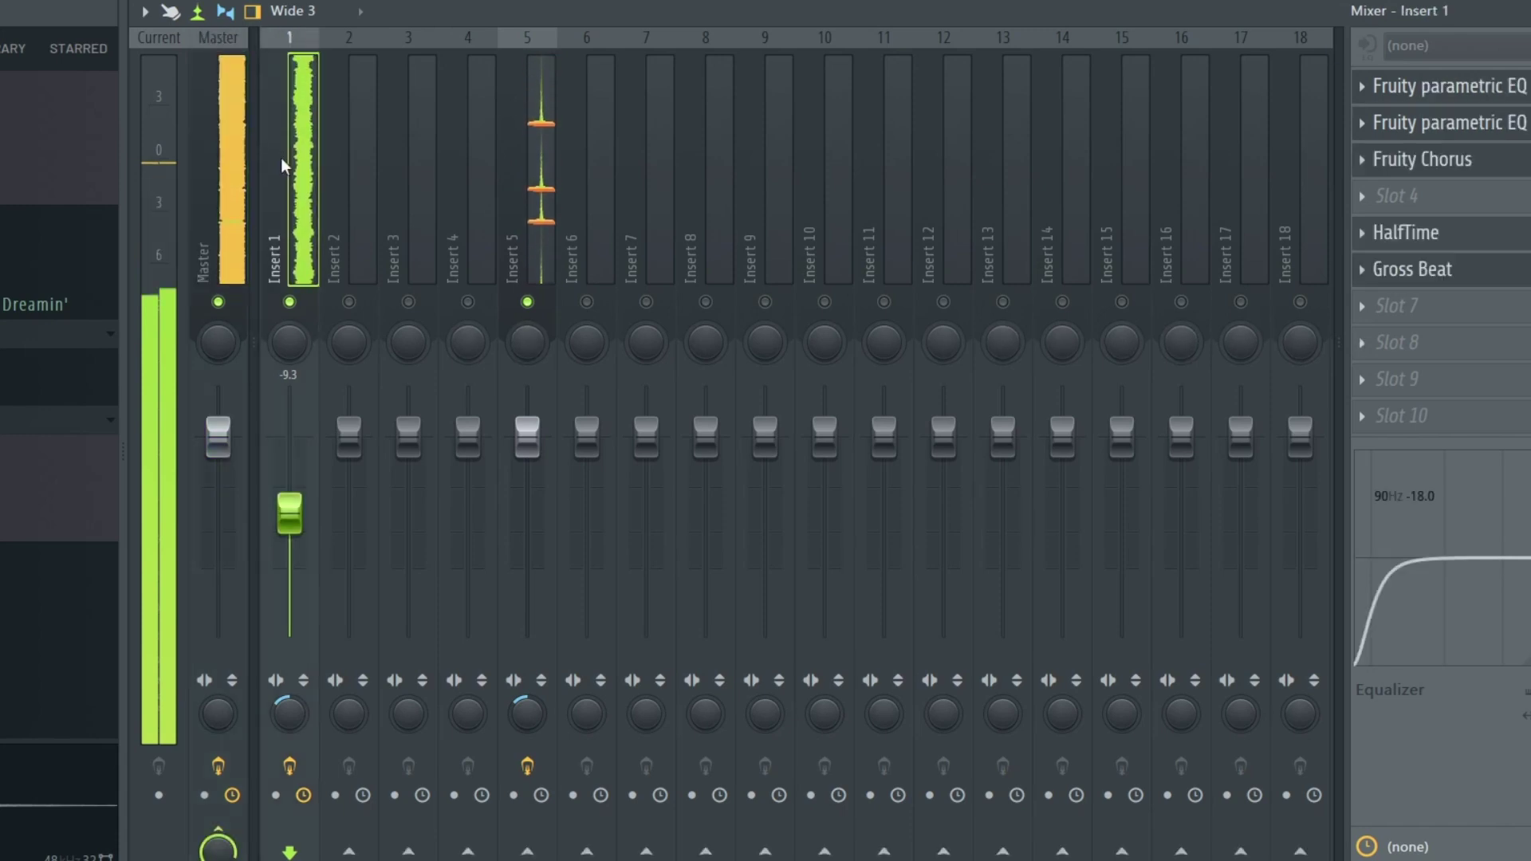
right_click(1404, 222)
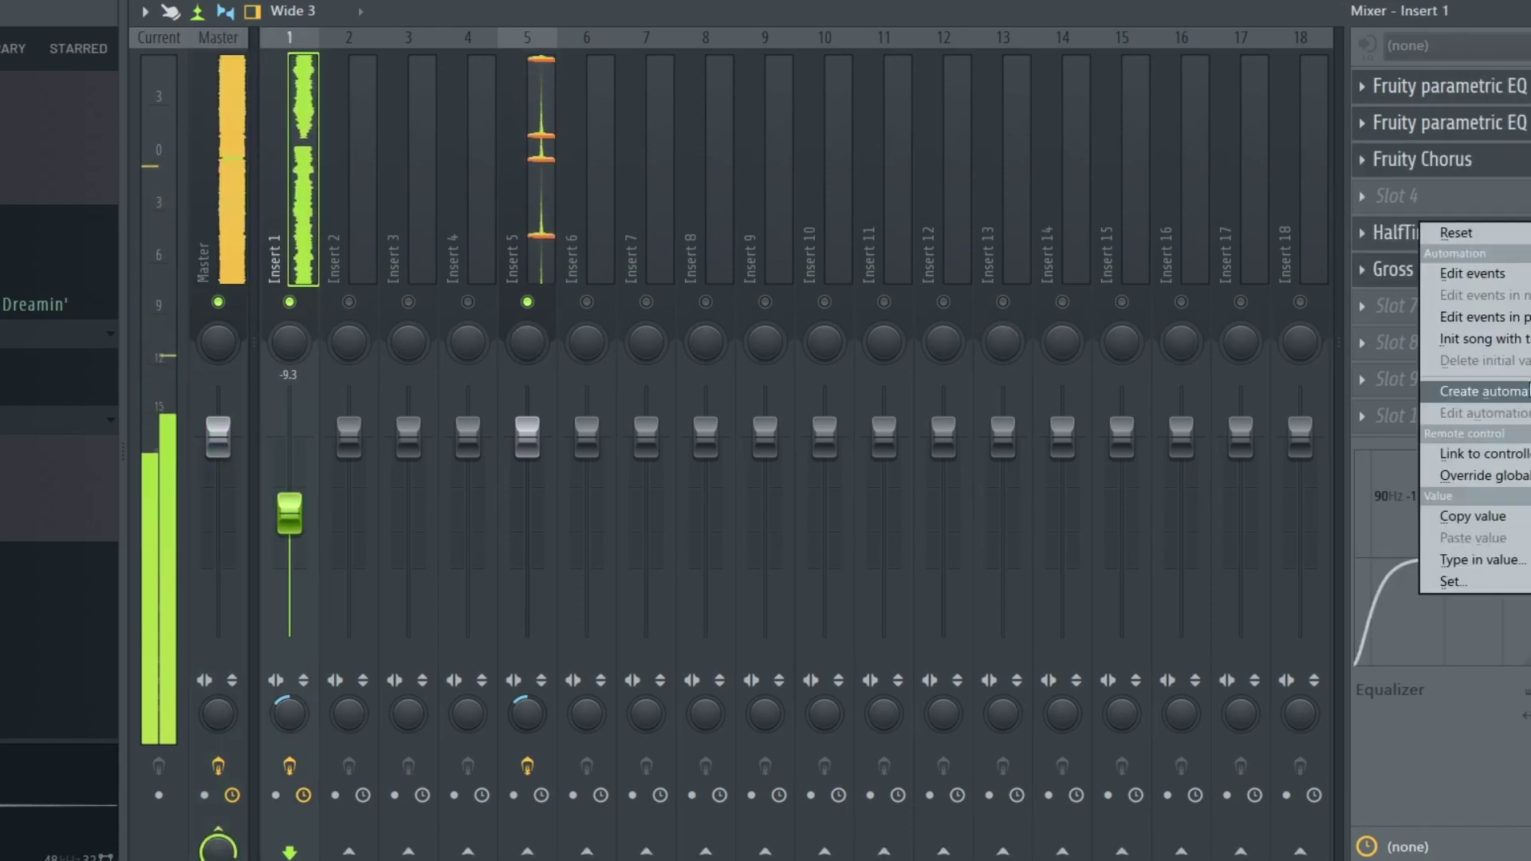
click(1208, 109)
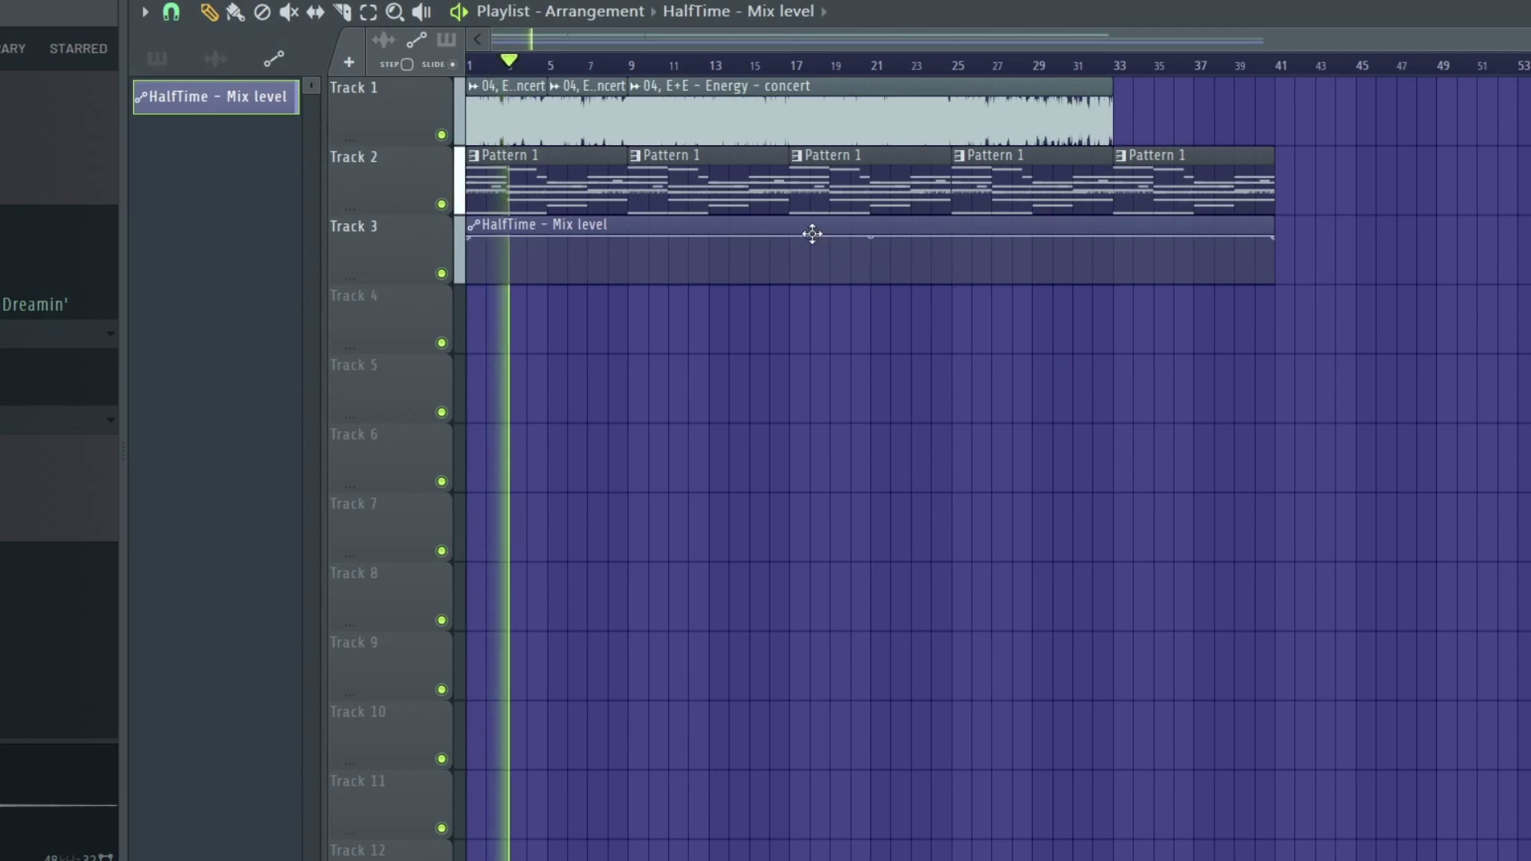
Drop the HalfTime mix level automation to its minimum from bar 17 to bar 41, and extend the Energy audio clip to about bar 34
drag(792, 249, 787, 314)
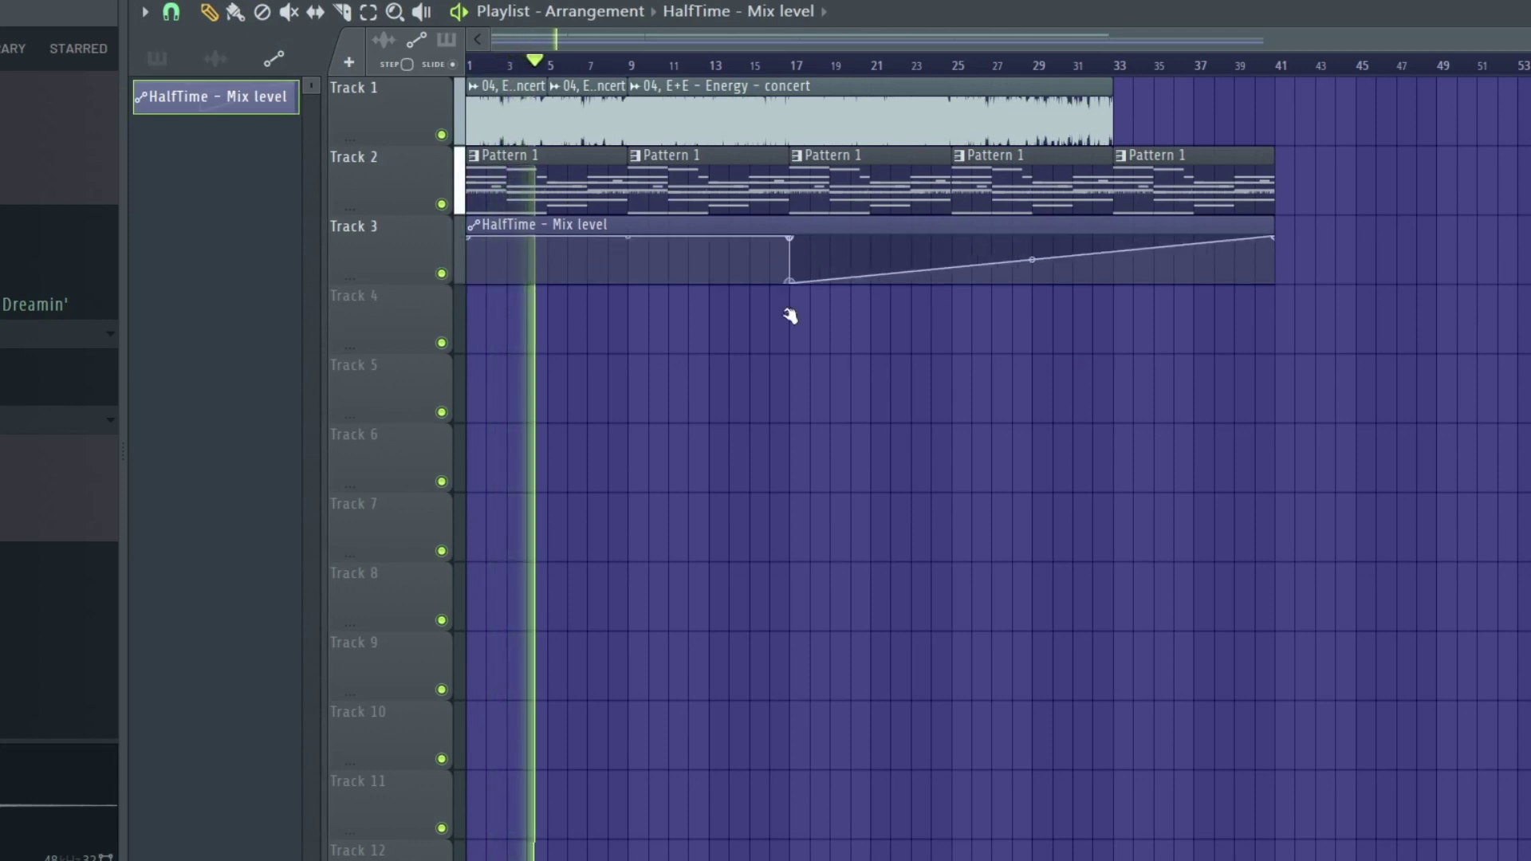
drag(1270, 239, 1279, 307)
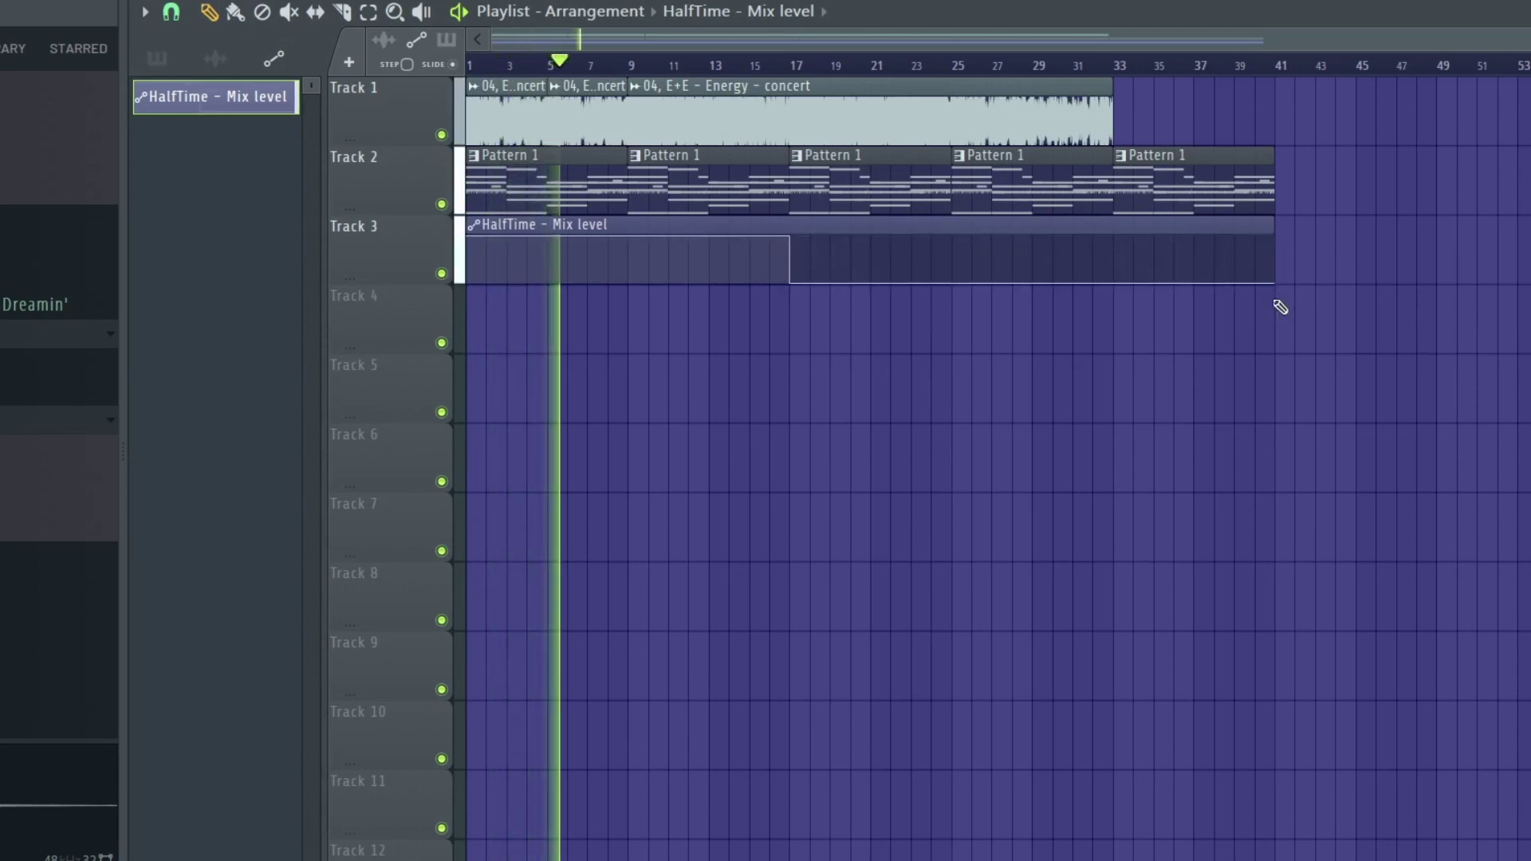
mouse_move(1114, 102)
mouse_down()
mouse_move(1280, 96)
mouse_move(1120, 78)
mouse_up()
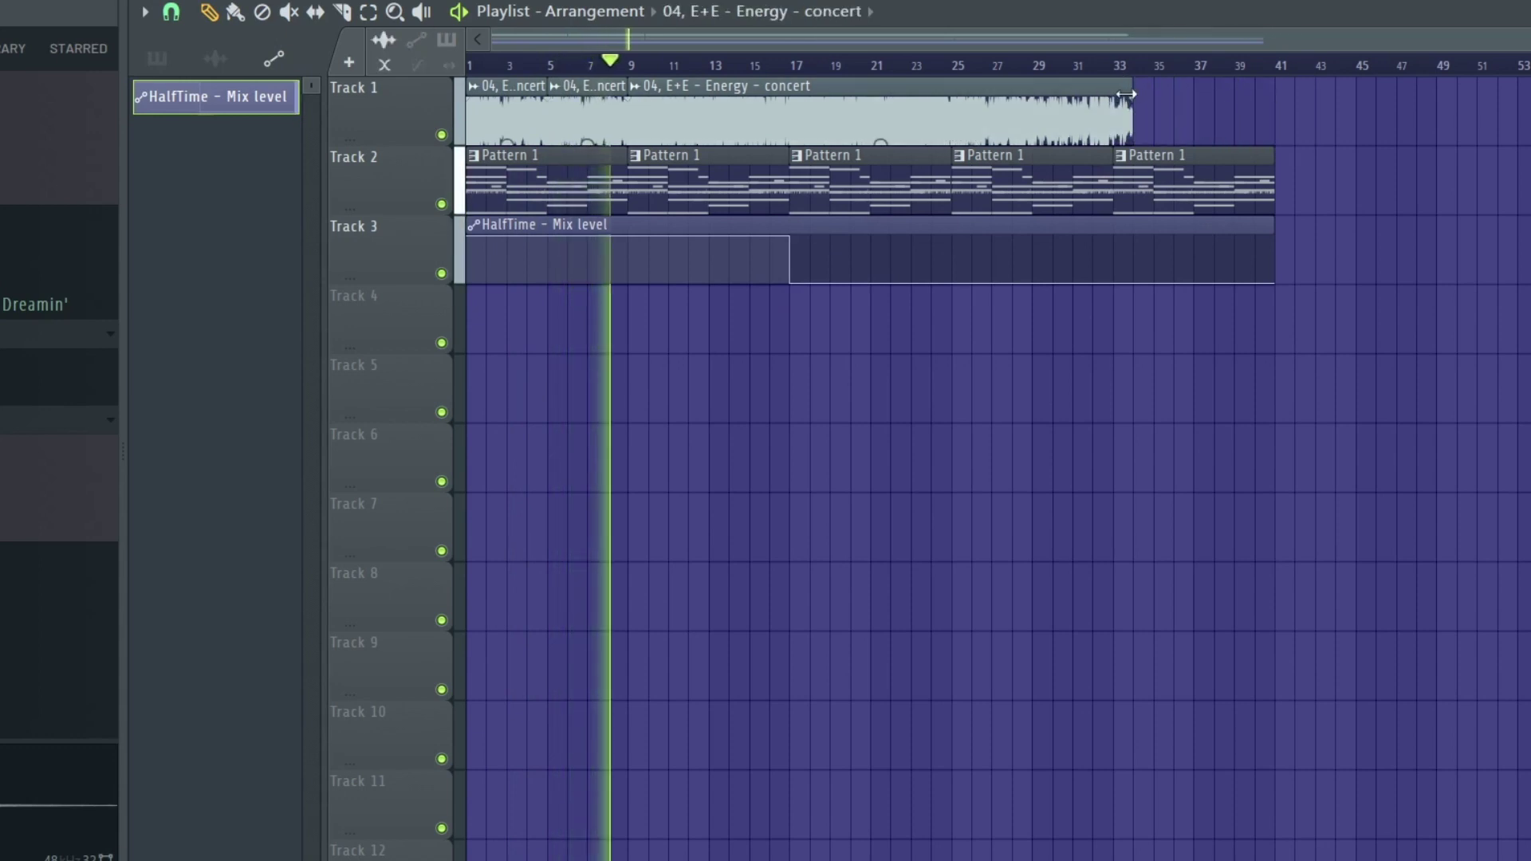
scroll(763, 218, up, 3)
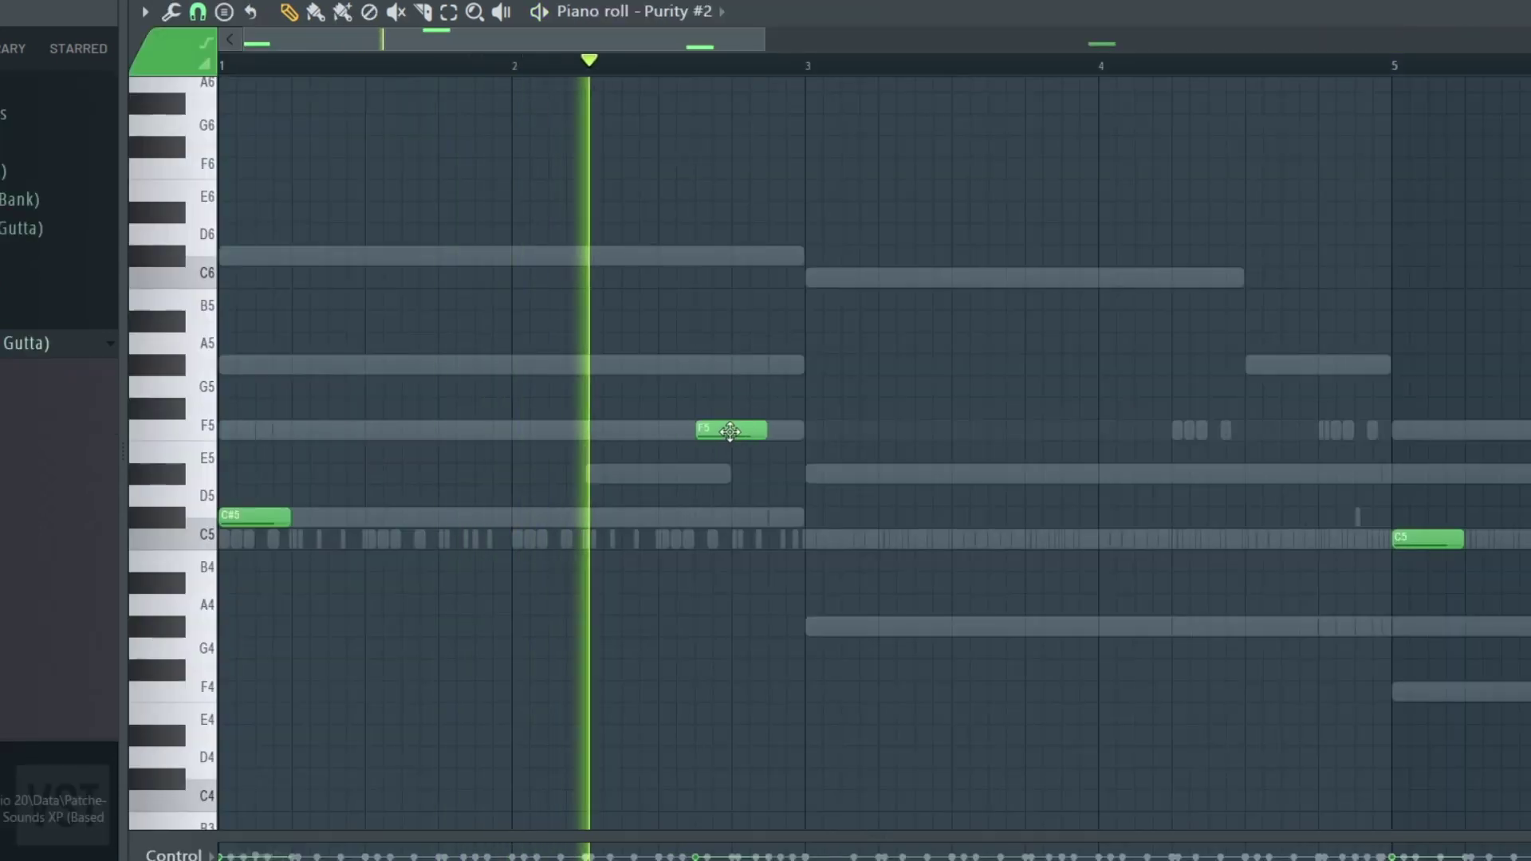
Place a C5 note at bar 3 in the Purity #2 part and delete its F5 note in bar 2
drag(819, 485, 830, 538)
scroll(950, 516, down, 2)
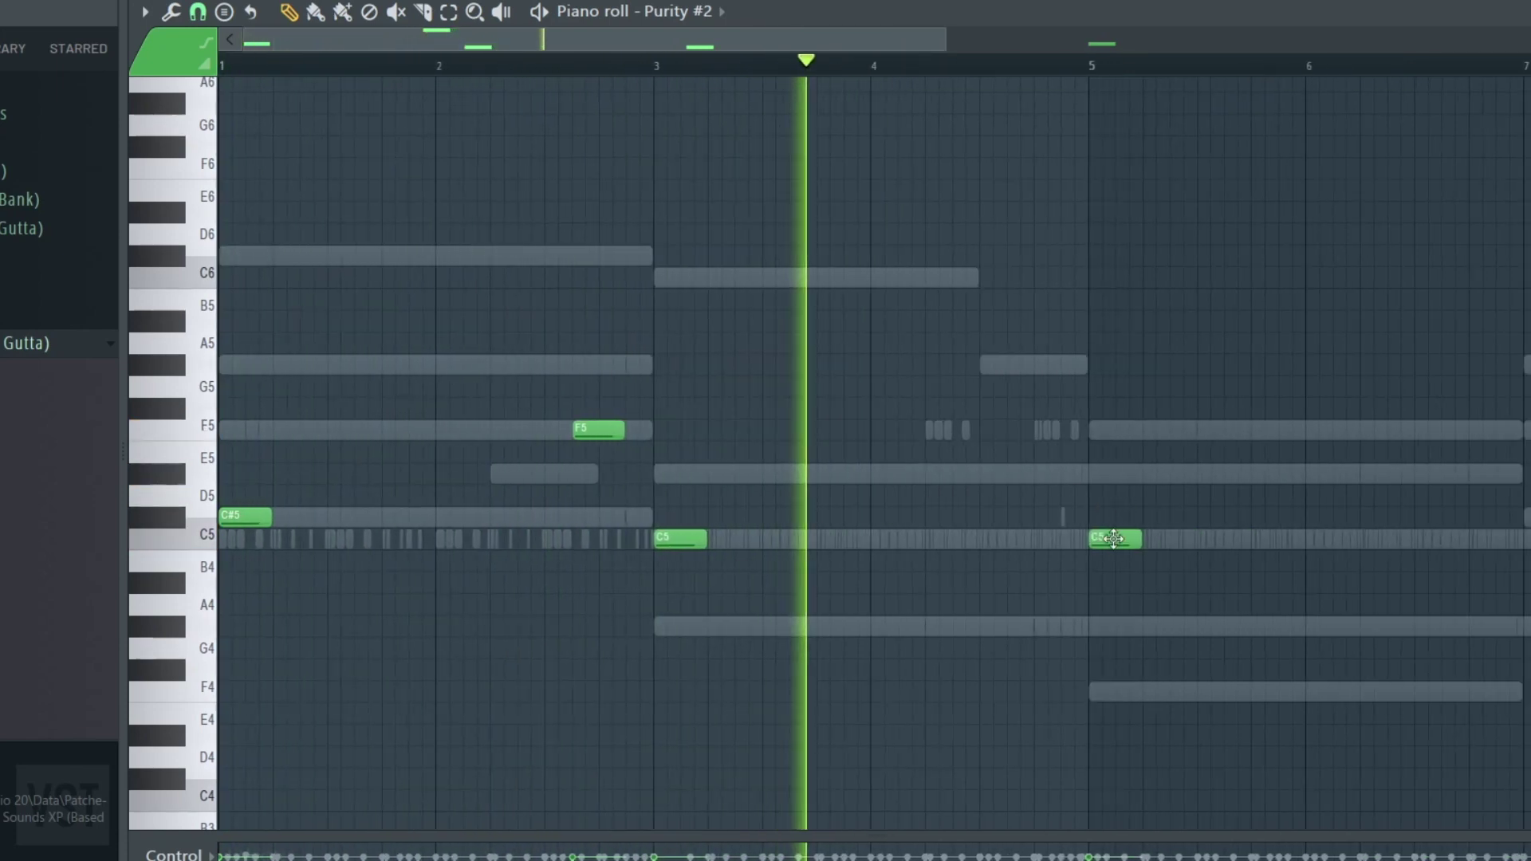
drag(1114, 554, 1087, 536)
scroll(1151, 598, down, 2)
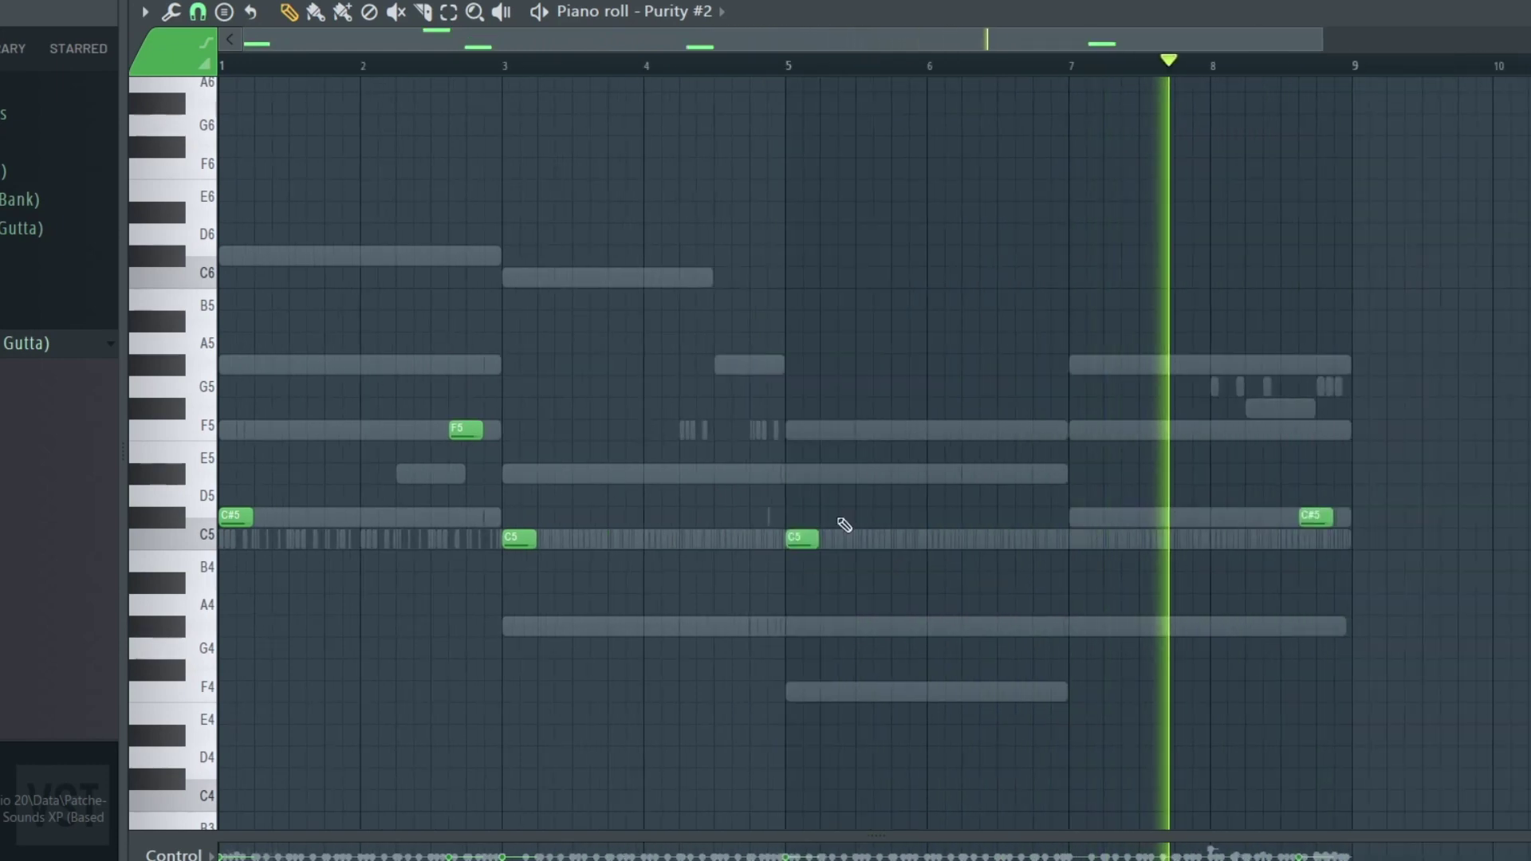
key(F6)
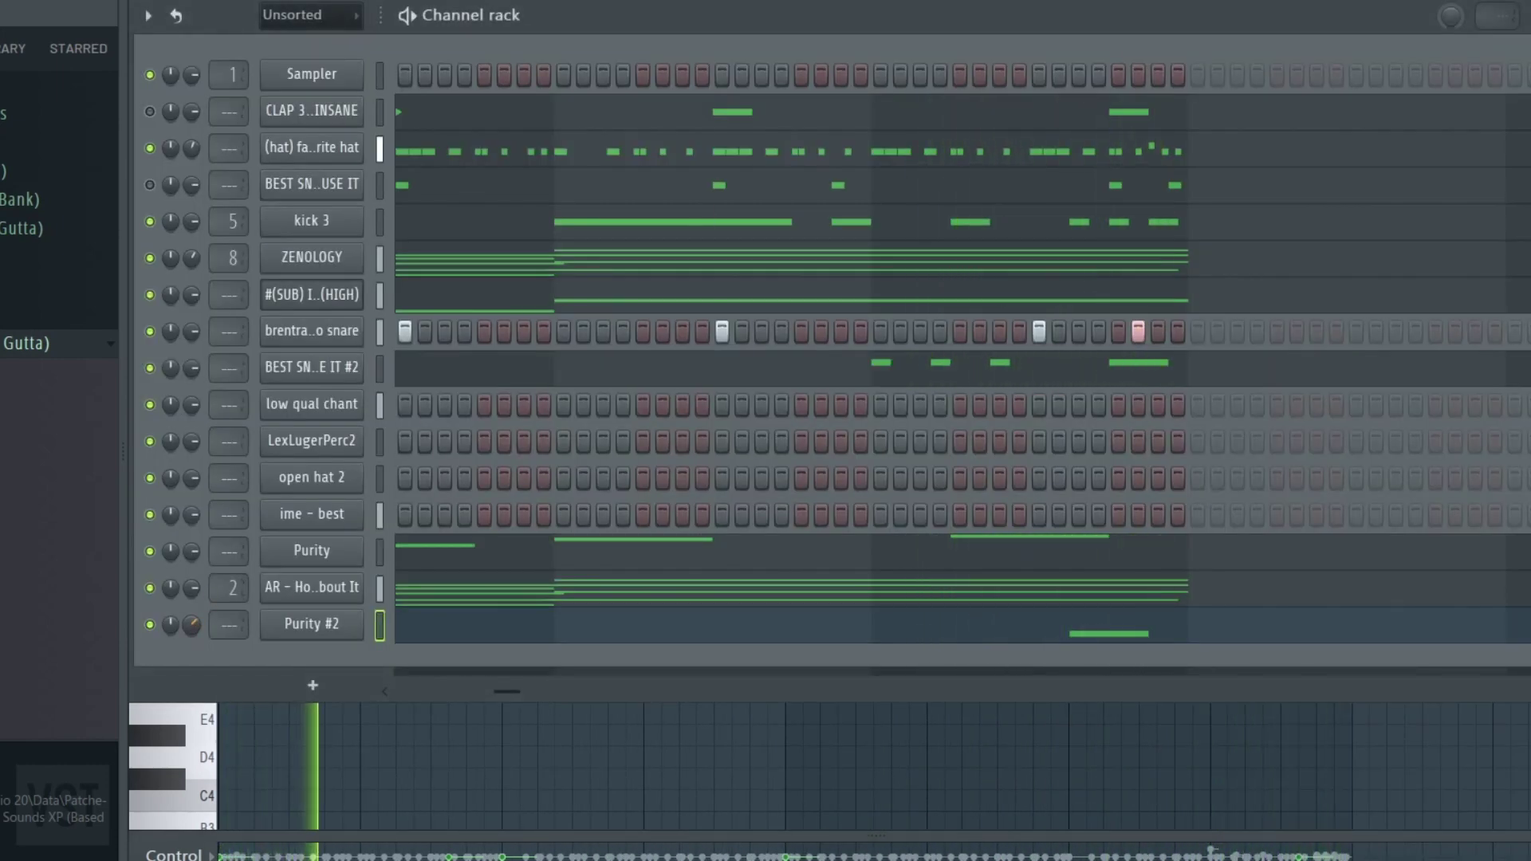
key(F6)
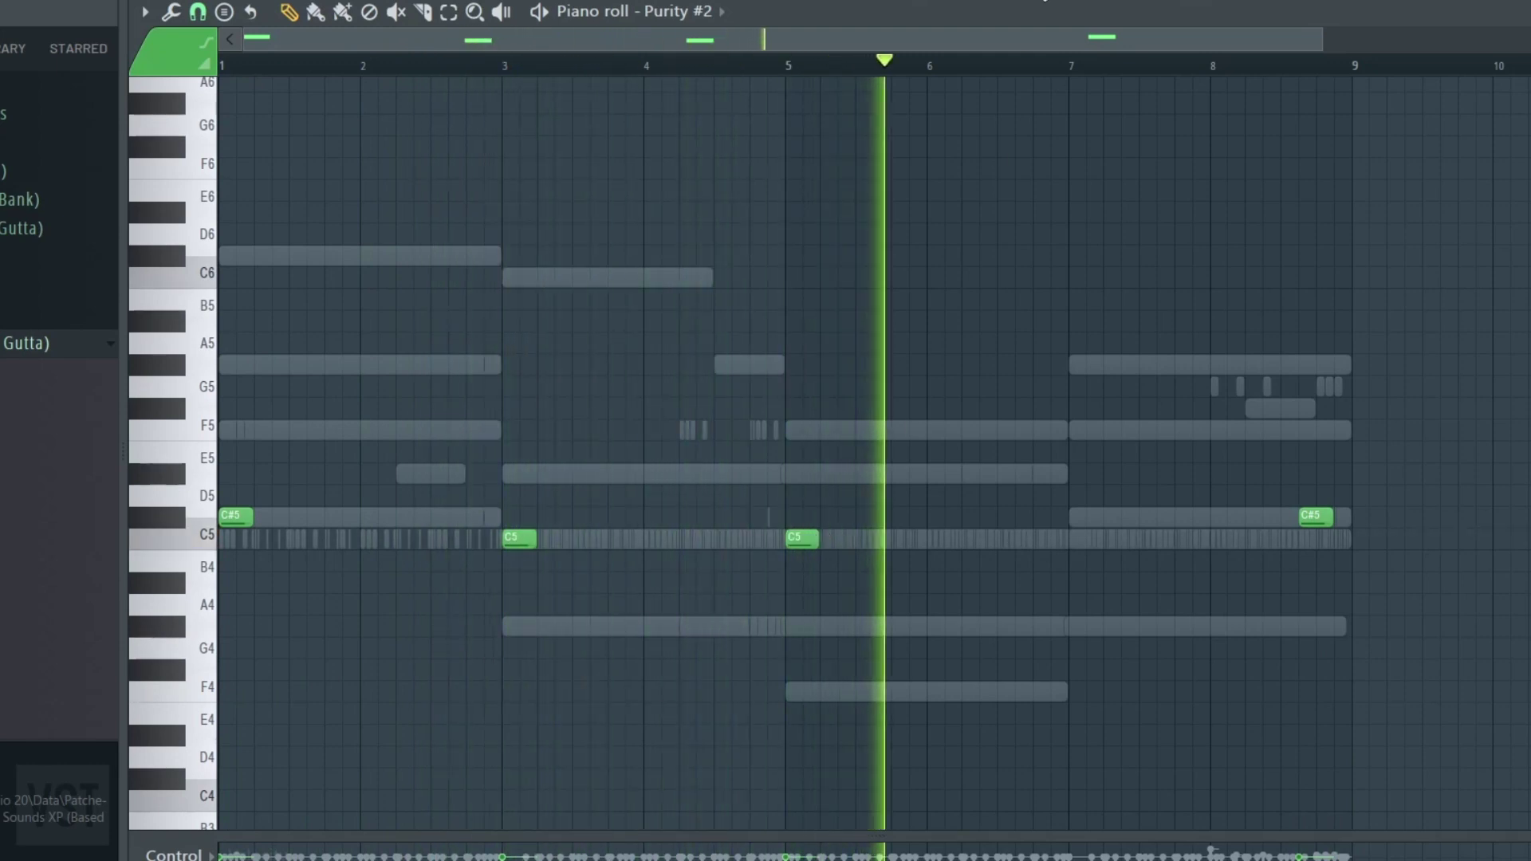
key(F6)
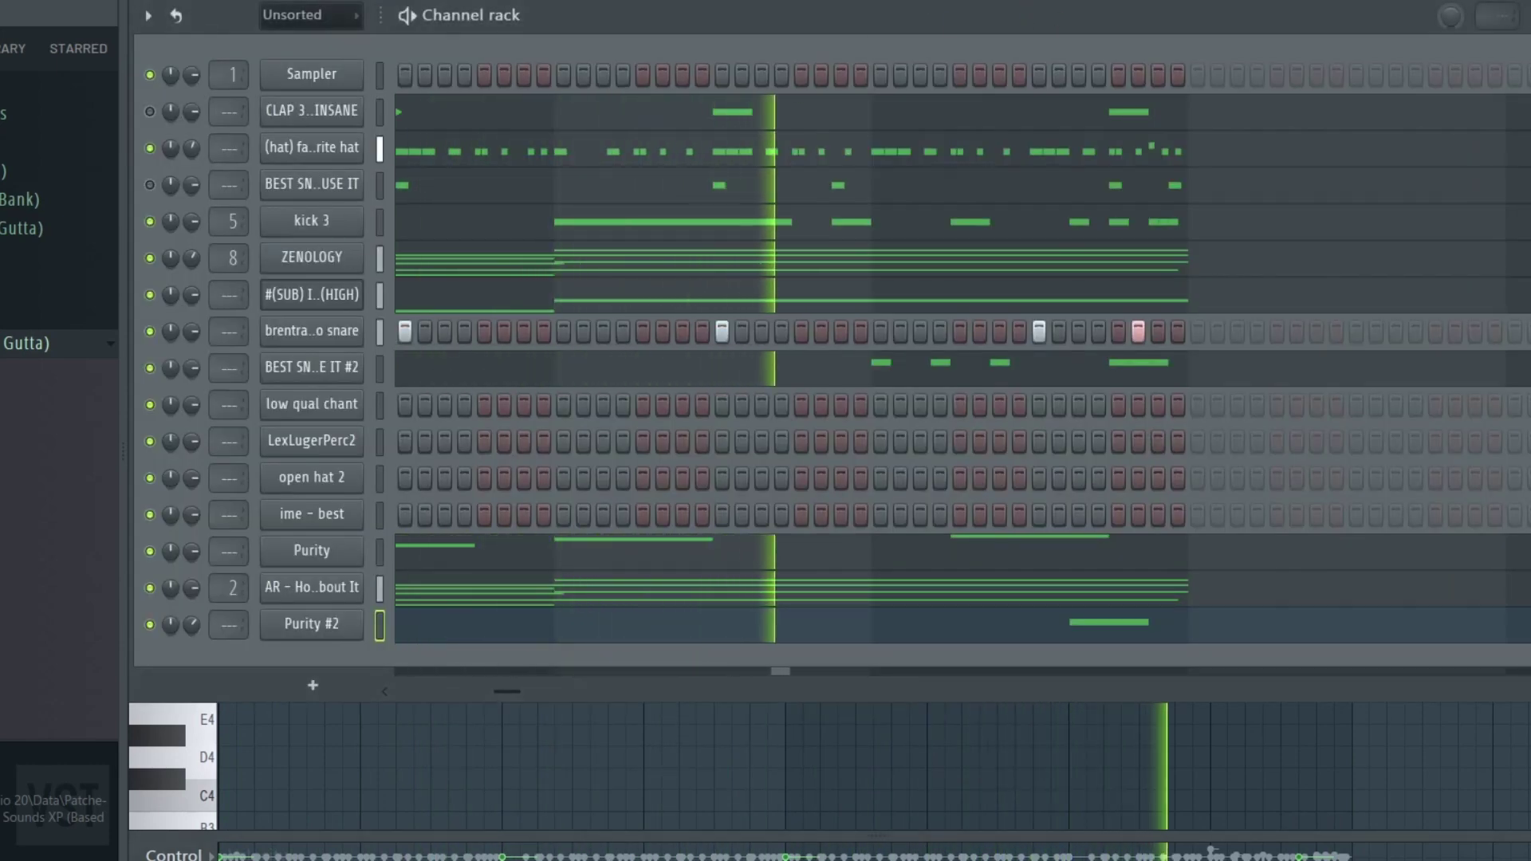
Look over the mixer and open the LexLugerPerc2 notes in the piano roll
key(F9)
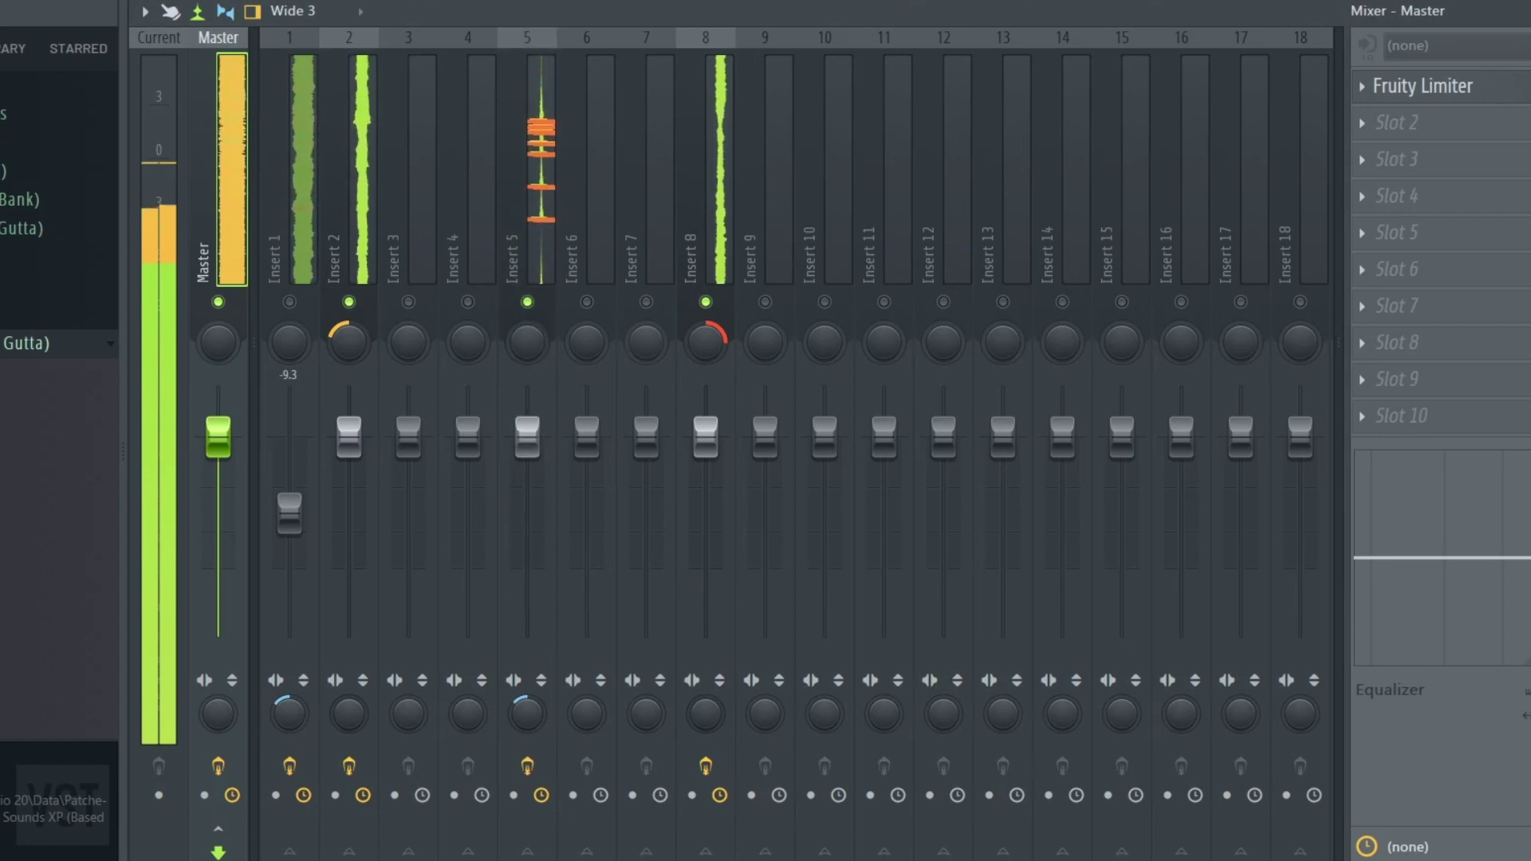
key(F6)
right_click(363, 213)
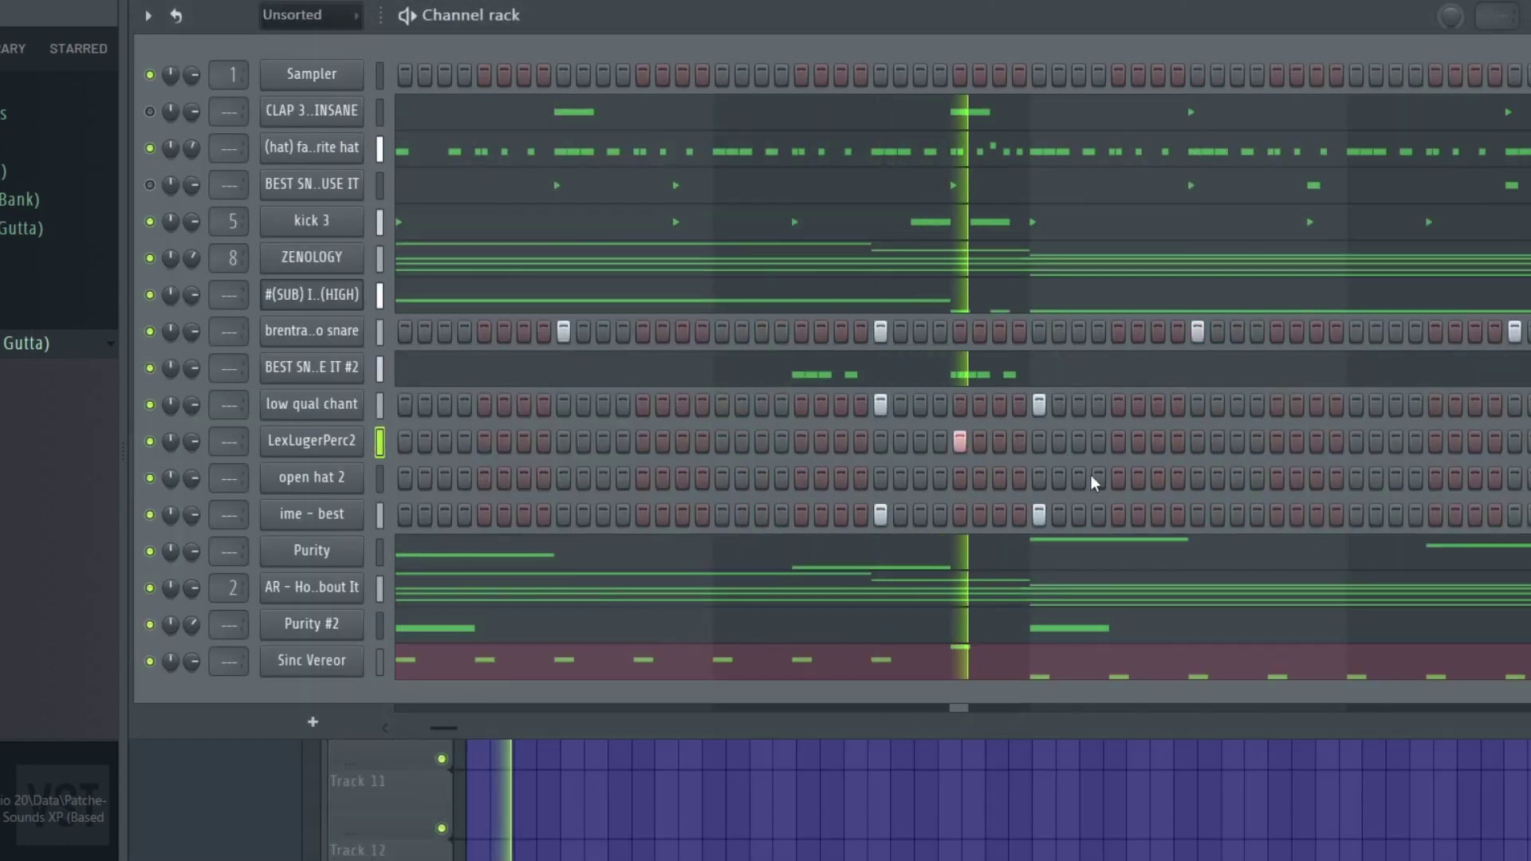
right_click(359, 439)
click(405, 438)
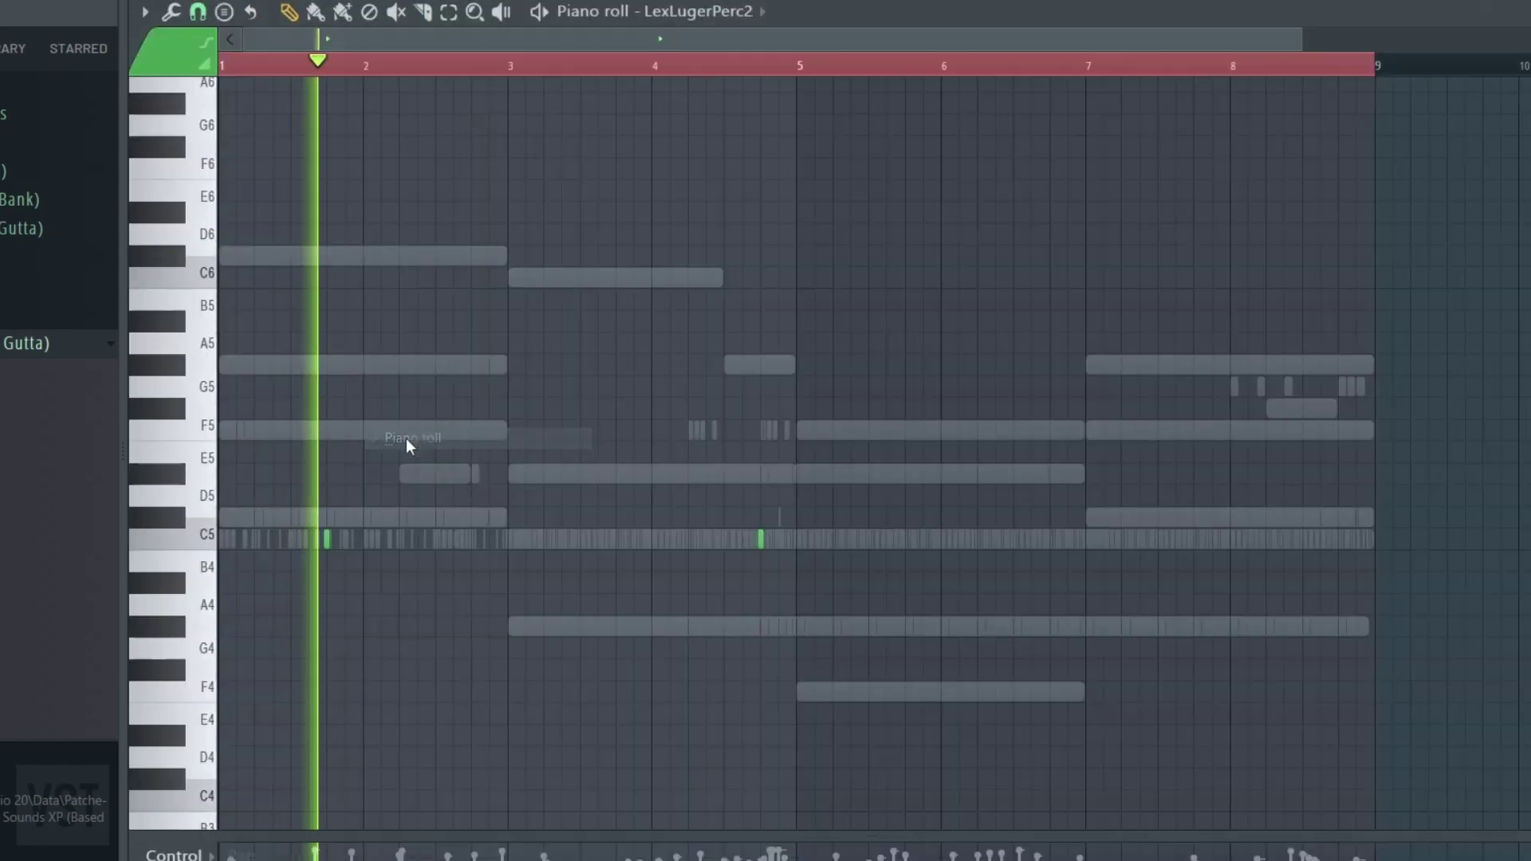
Switch the piano roll to open hat 2, show its note velocities, and return to the playlist
click(718, 11)
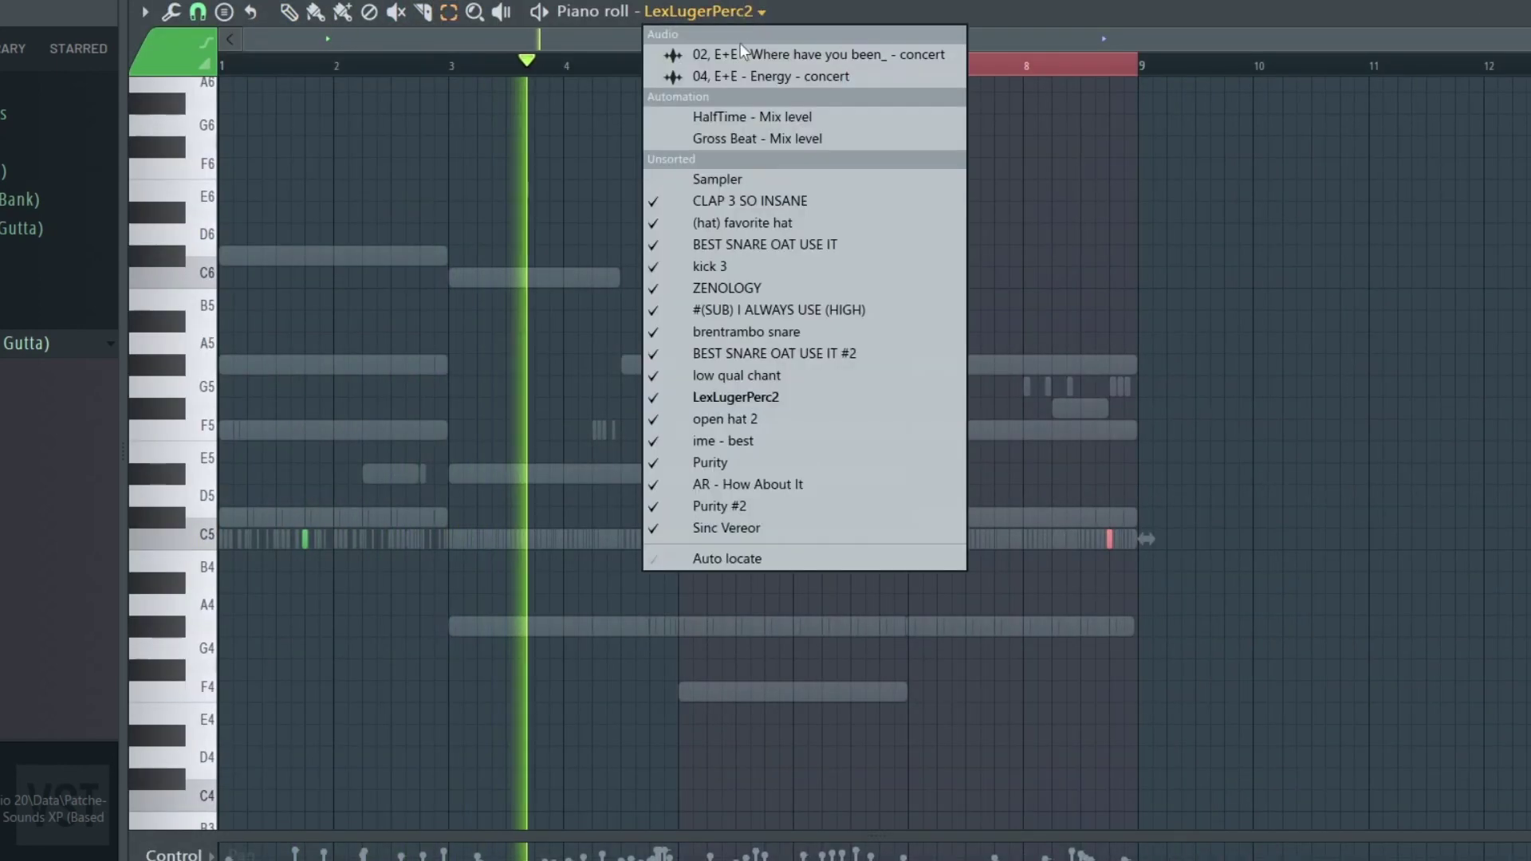
click(726, 397)
click(822, 506)
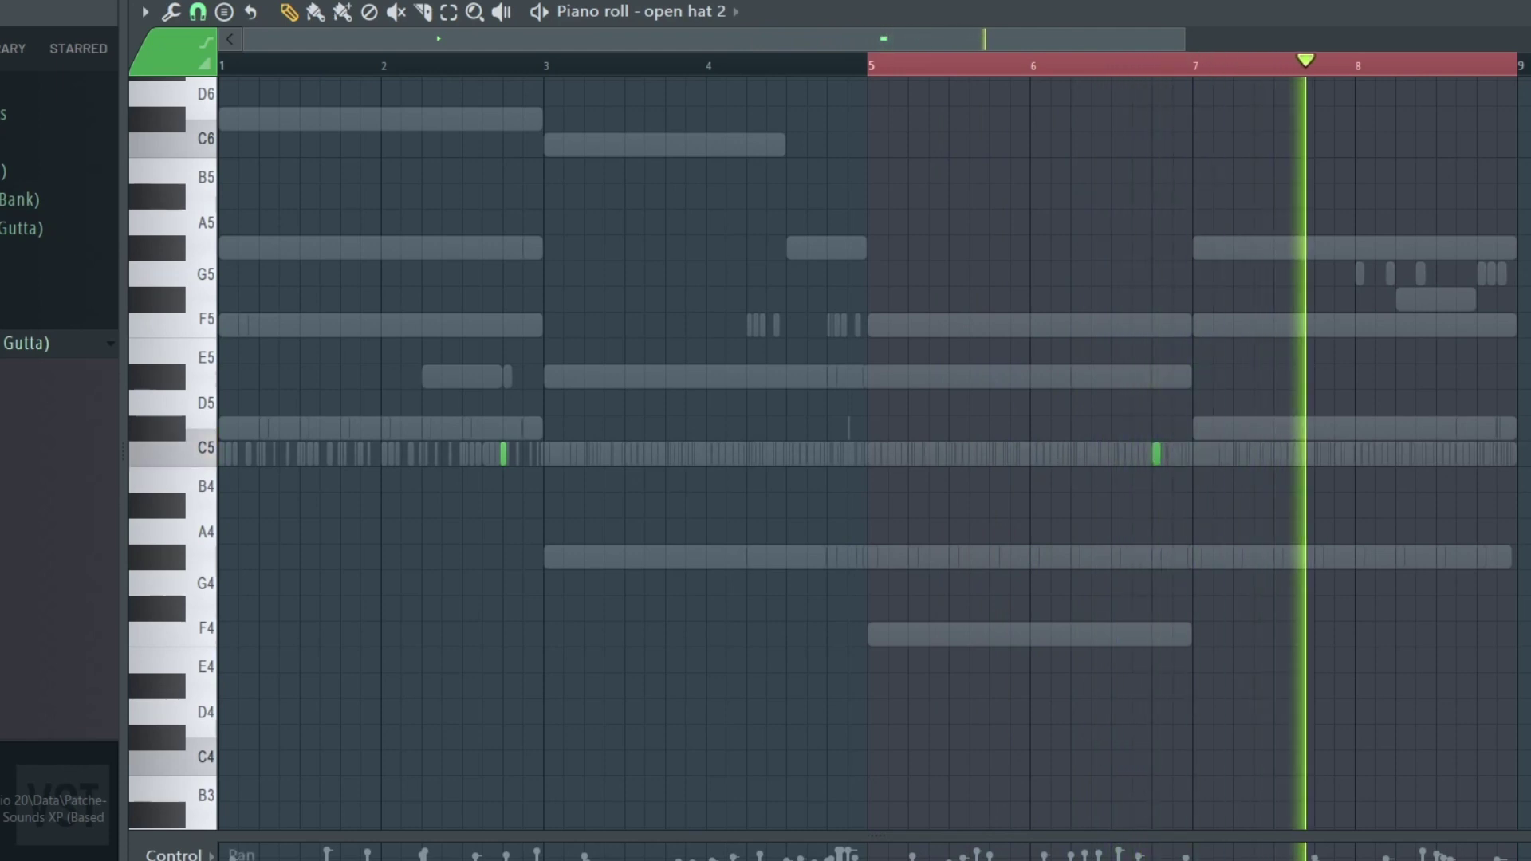
click(174, 854)
click(199, 858)
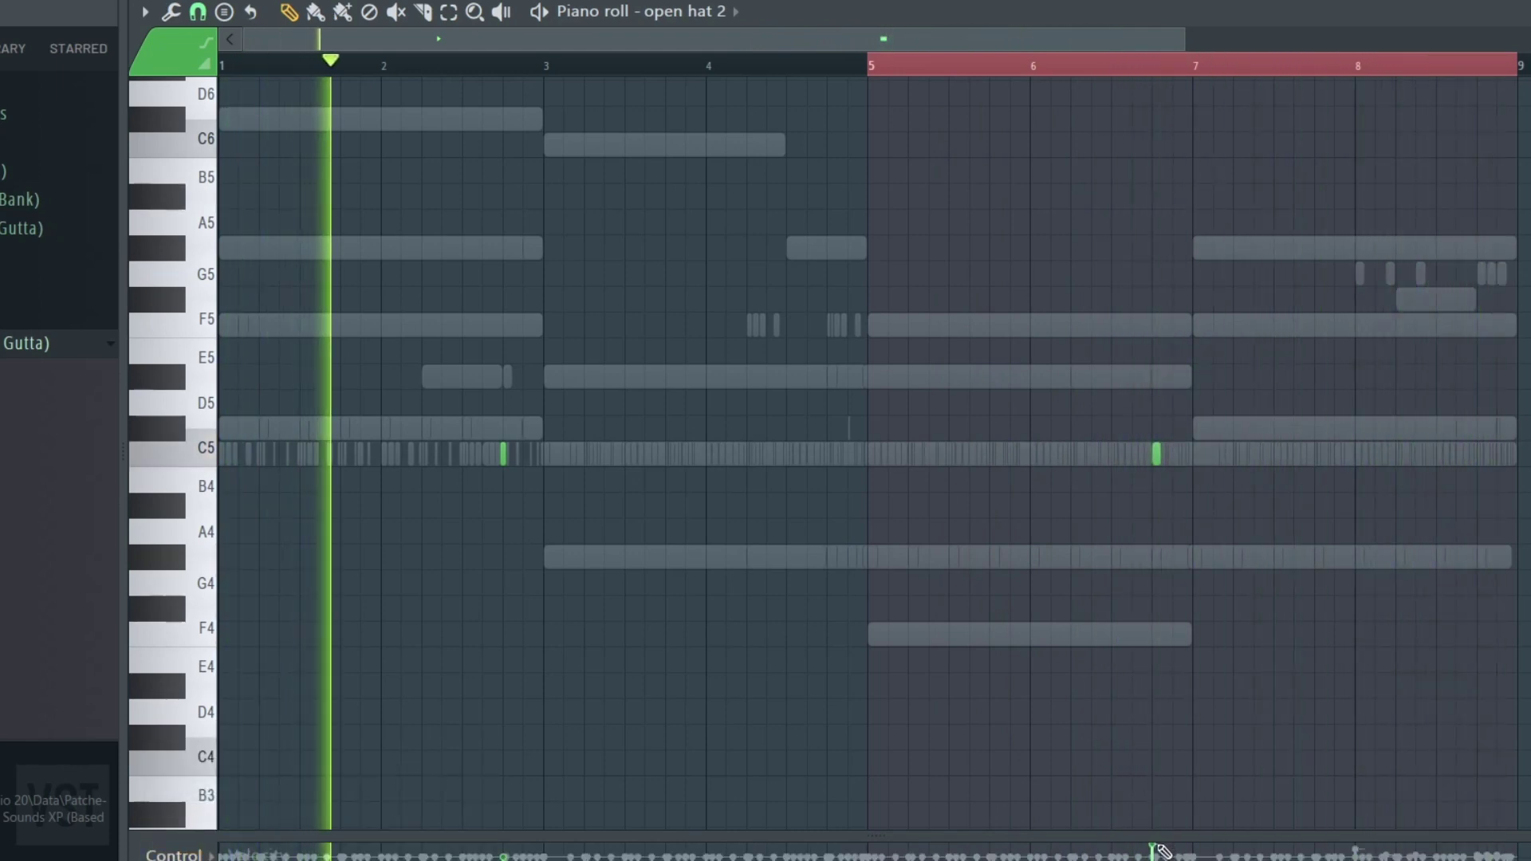
key(F5)
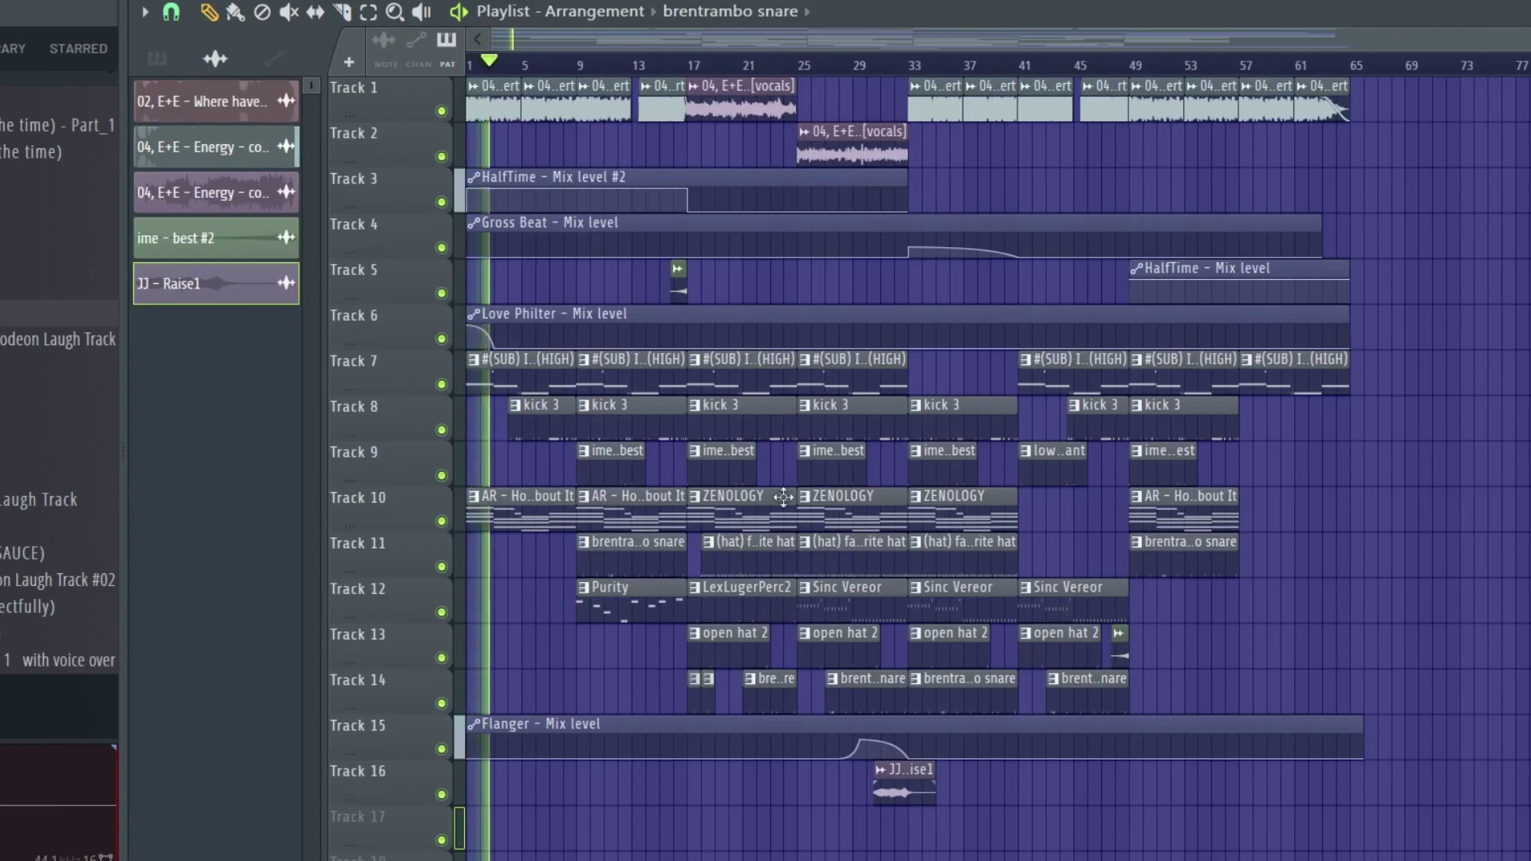
scroll(759, 556, up, 5)
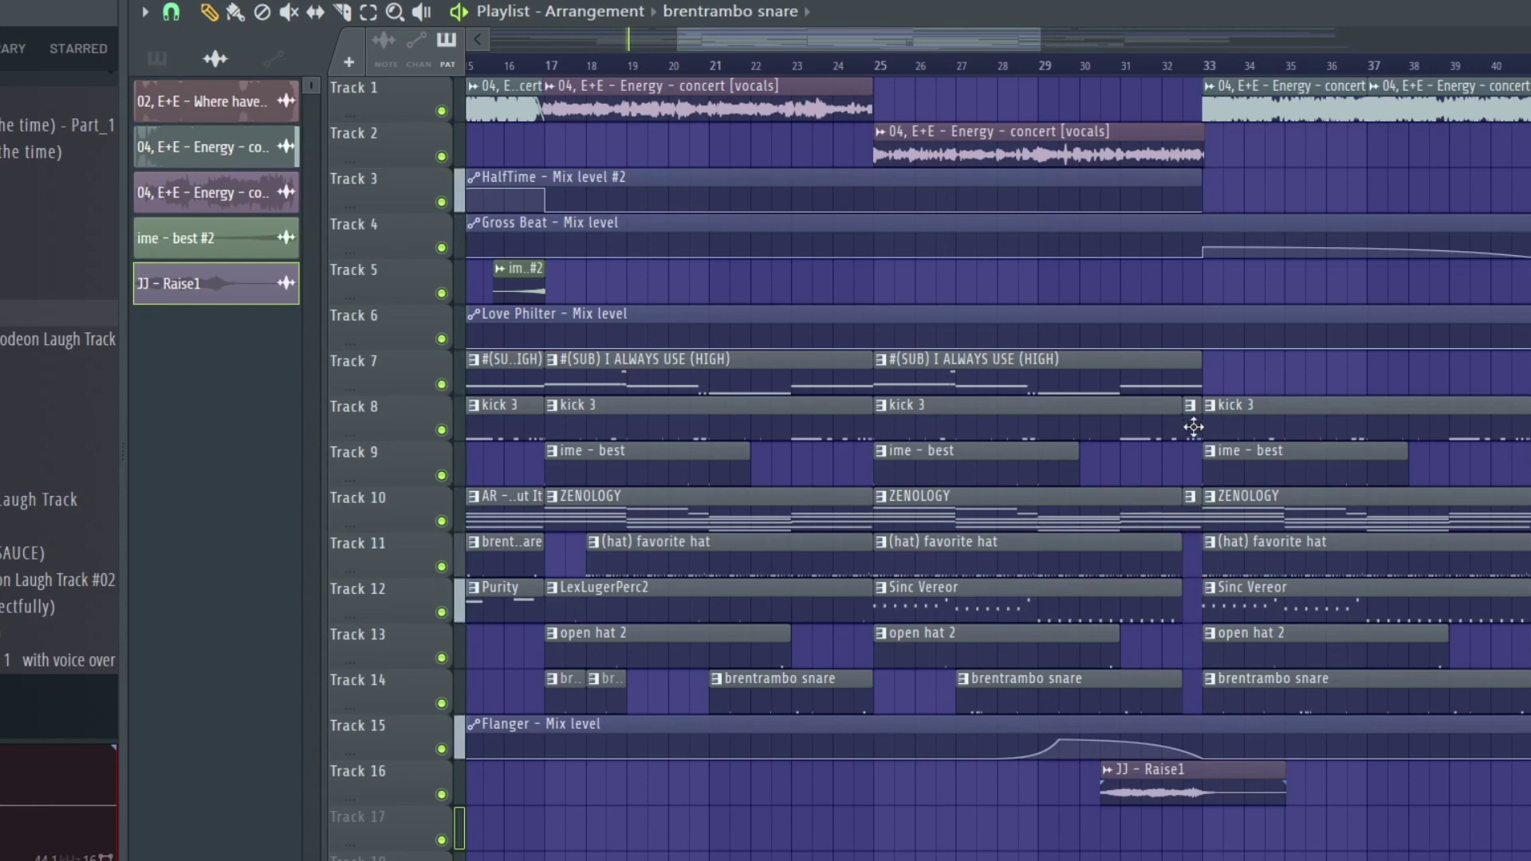
right_click(1223, 455)
scroll(1250, 539, down, 3)
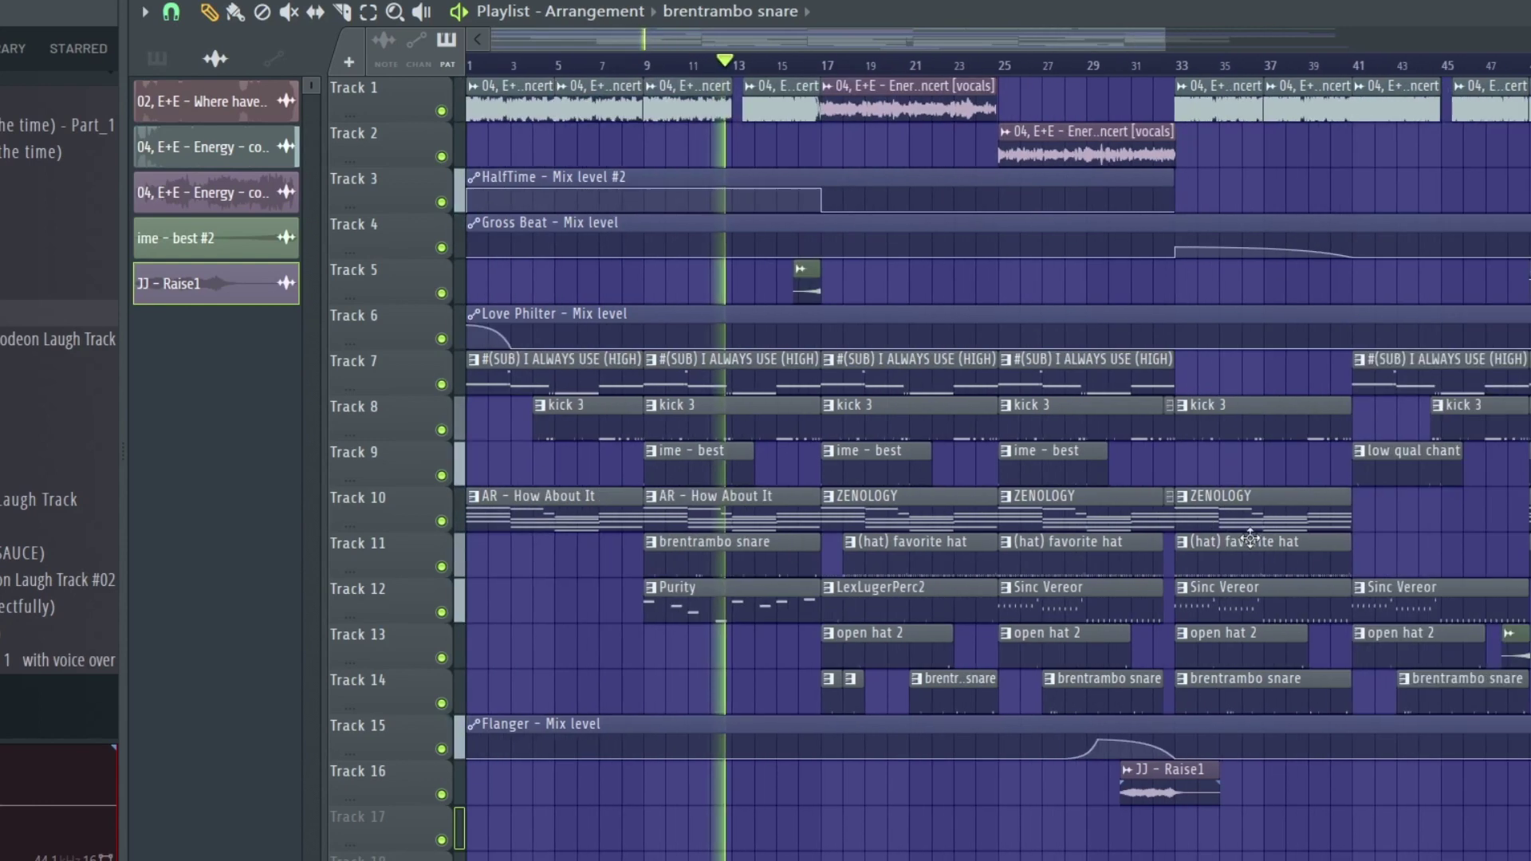
key(ctrl+z)
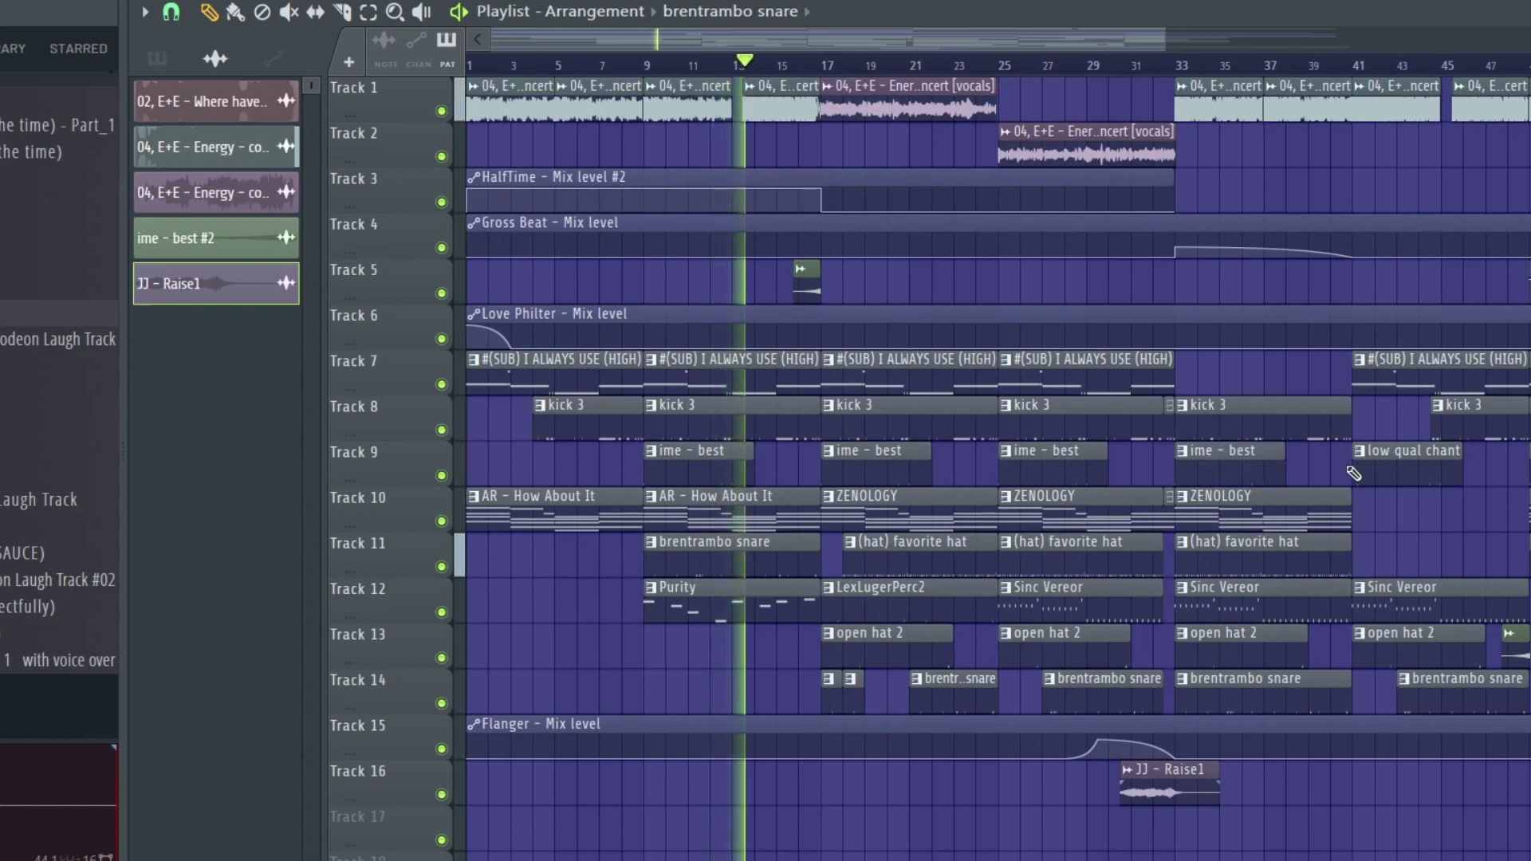
Delete the ime - best clip at bar 25 on Track 9 of the playlist
right_click(1037, 462)
scroll(1068, 587, down, 2)
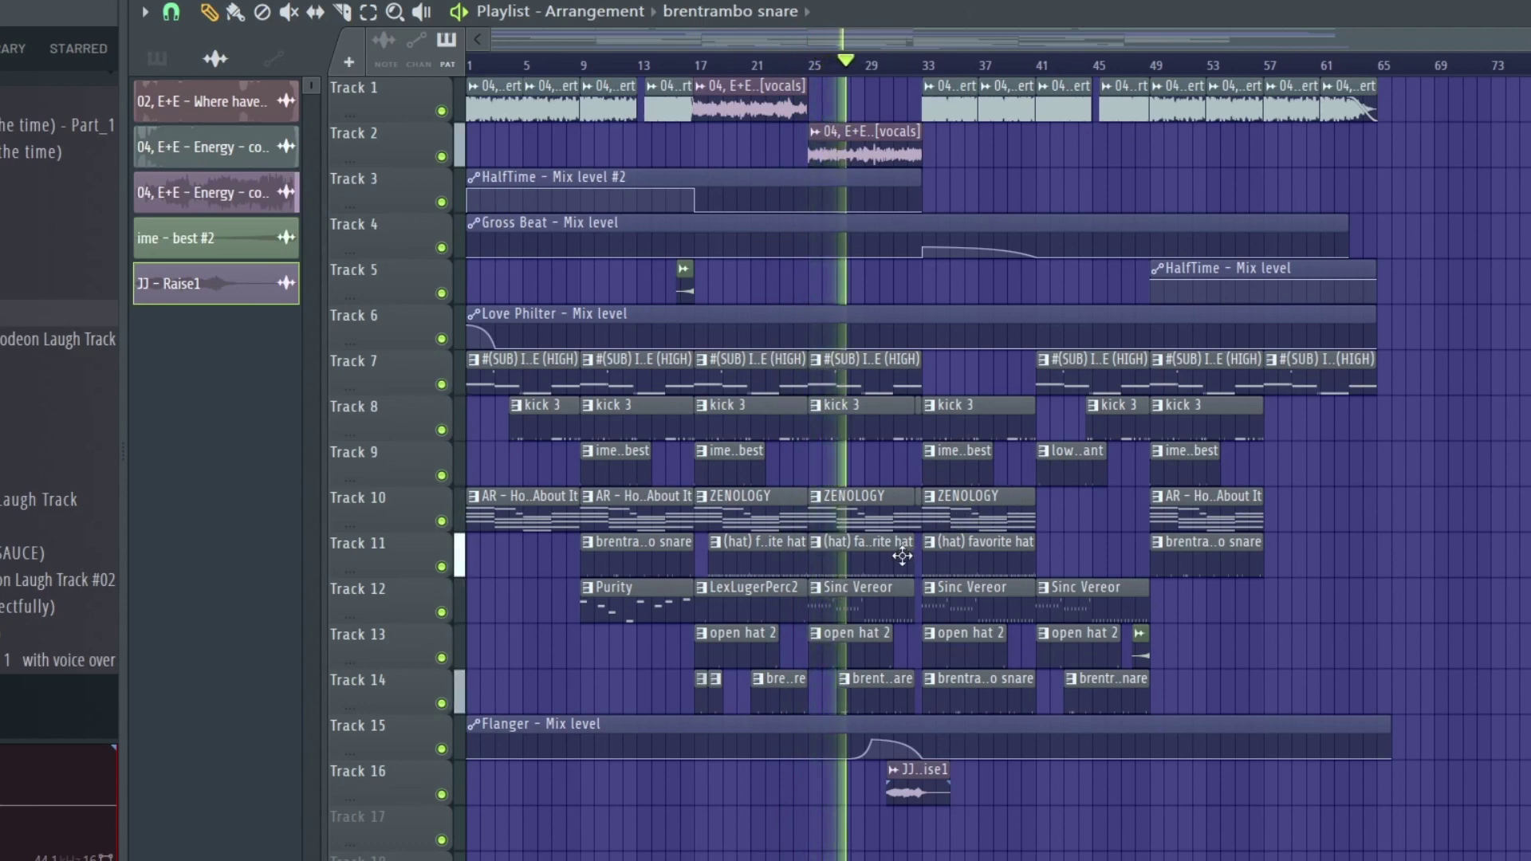
Randomize the panning of the Sinc Vereor notes with bipolar levels, leaving pattern generation off, and return to the playlist
double_click(897, 608)
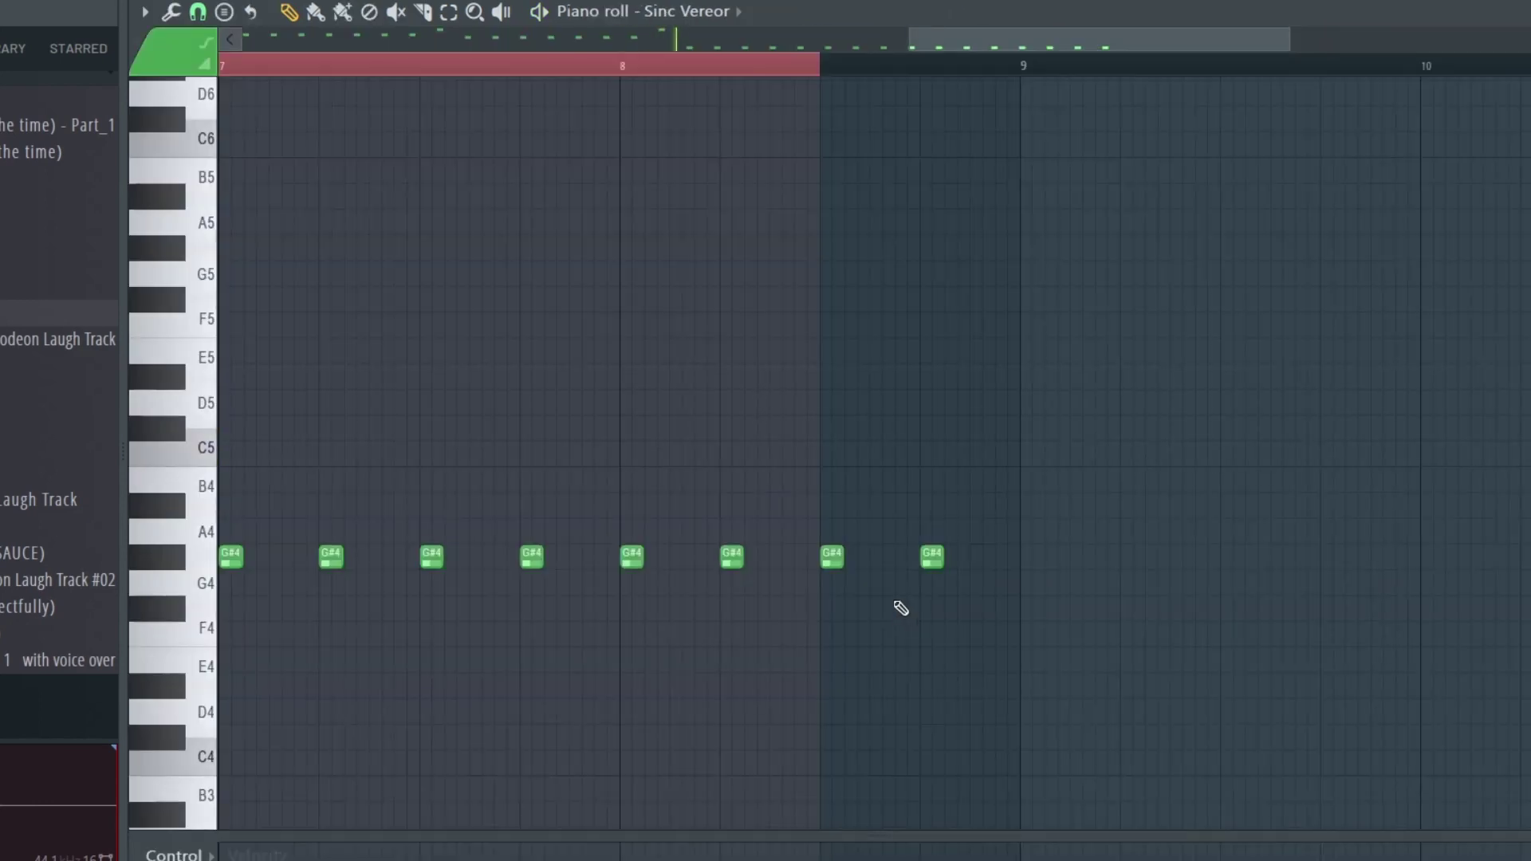
key(alt+r)
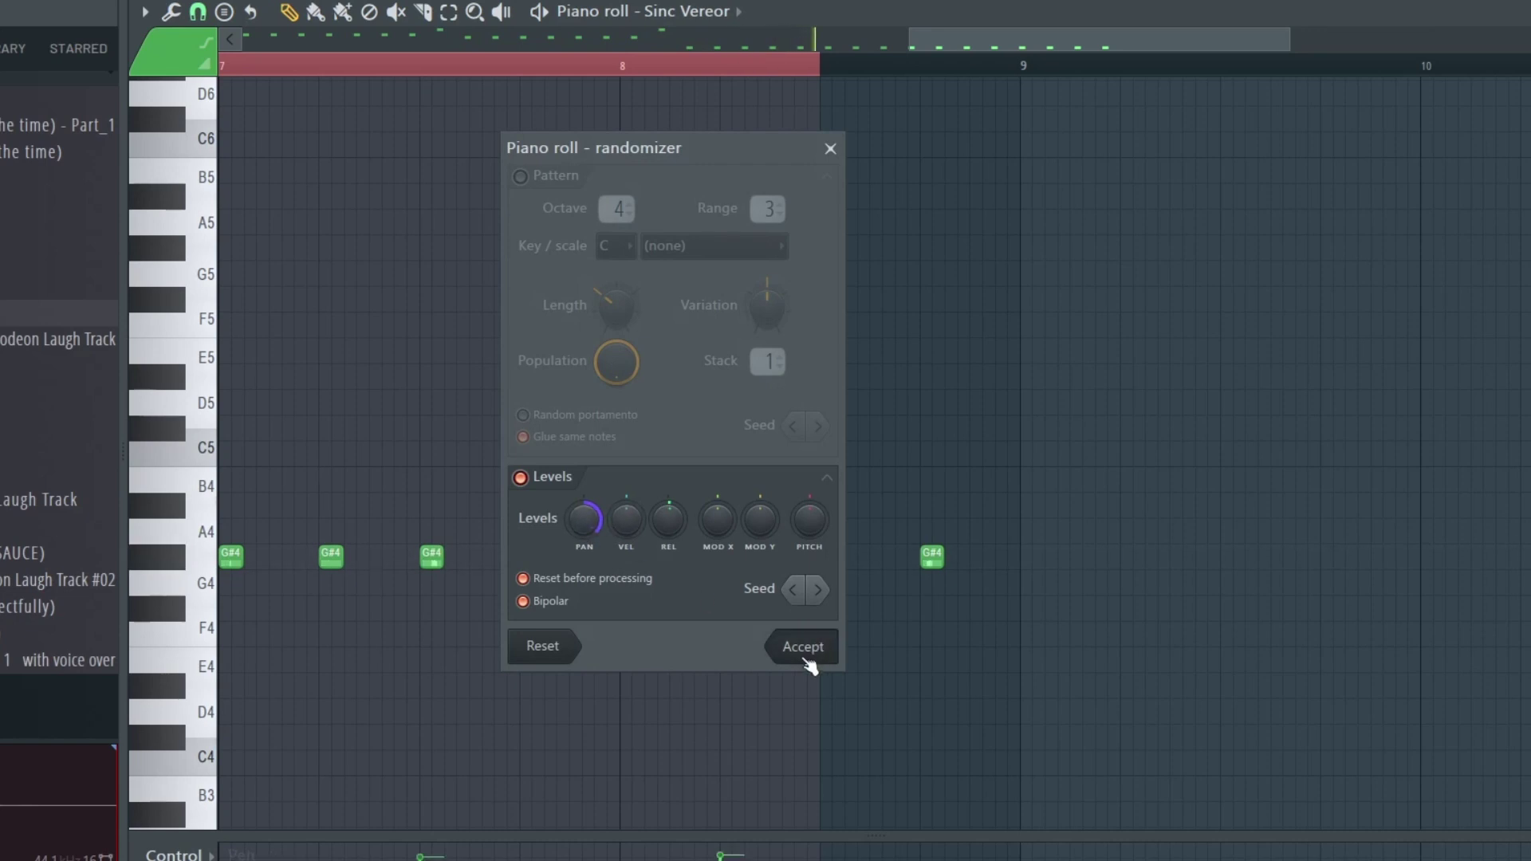
click(804, 652)
key(F5)
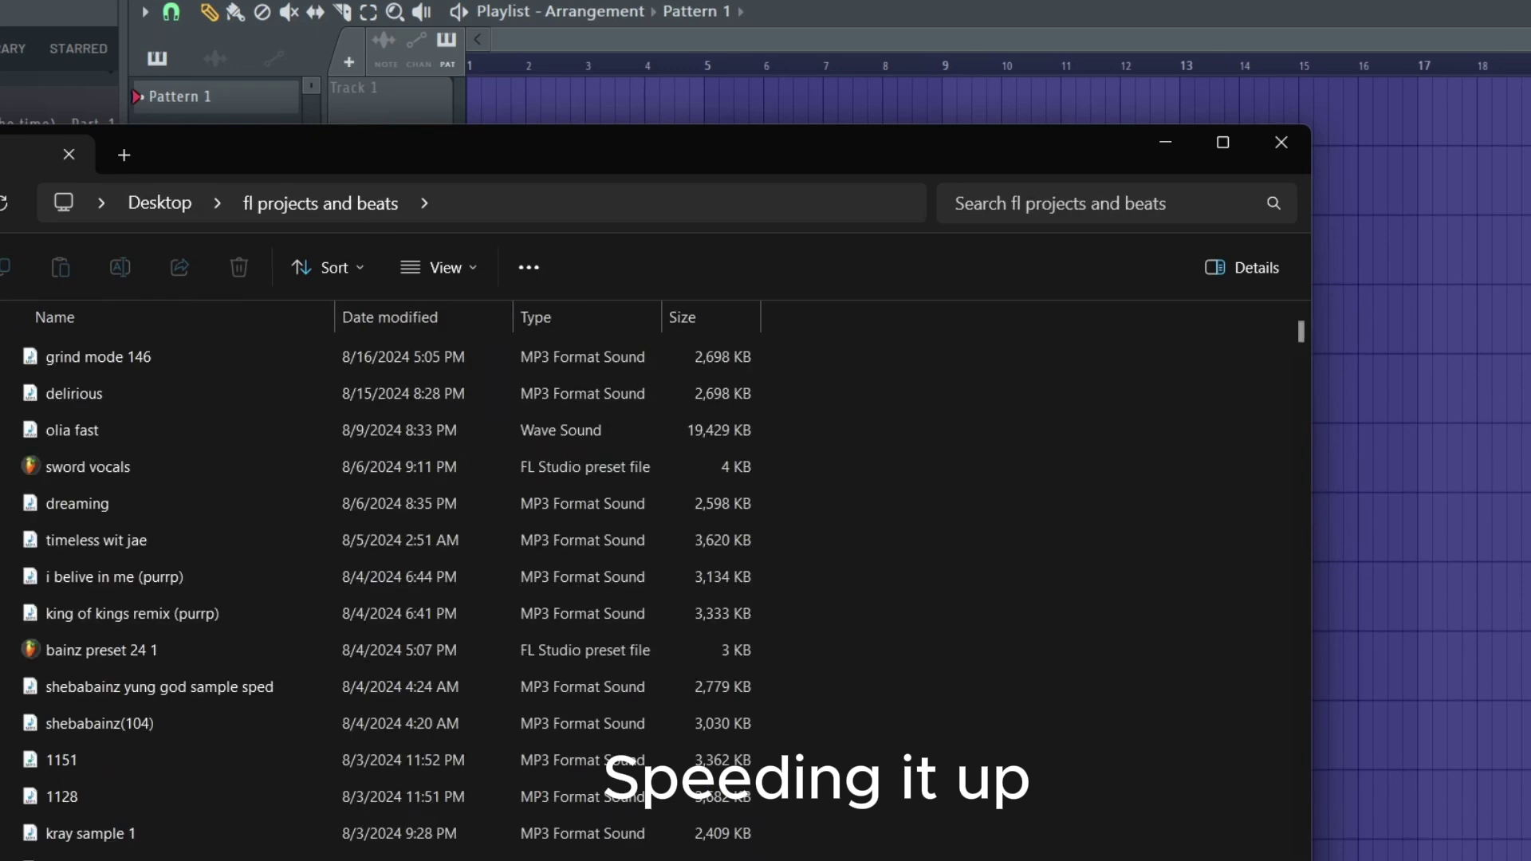
Find the energy audio file in the fl projects and beats folder and place it at bar 1 on Track 1
scroll(117, 726, down, 15)
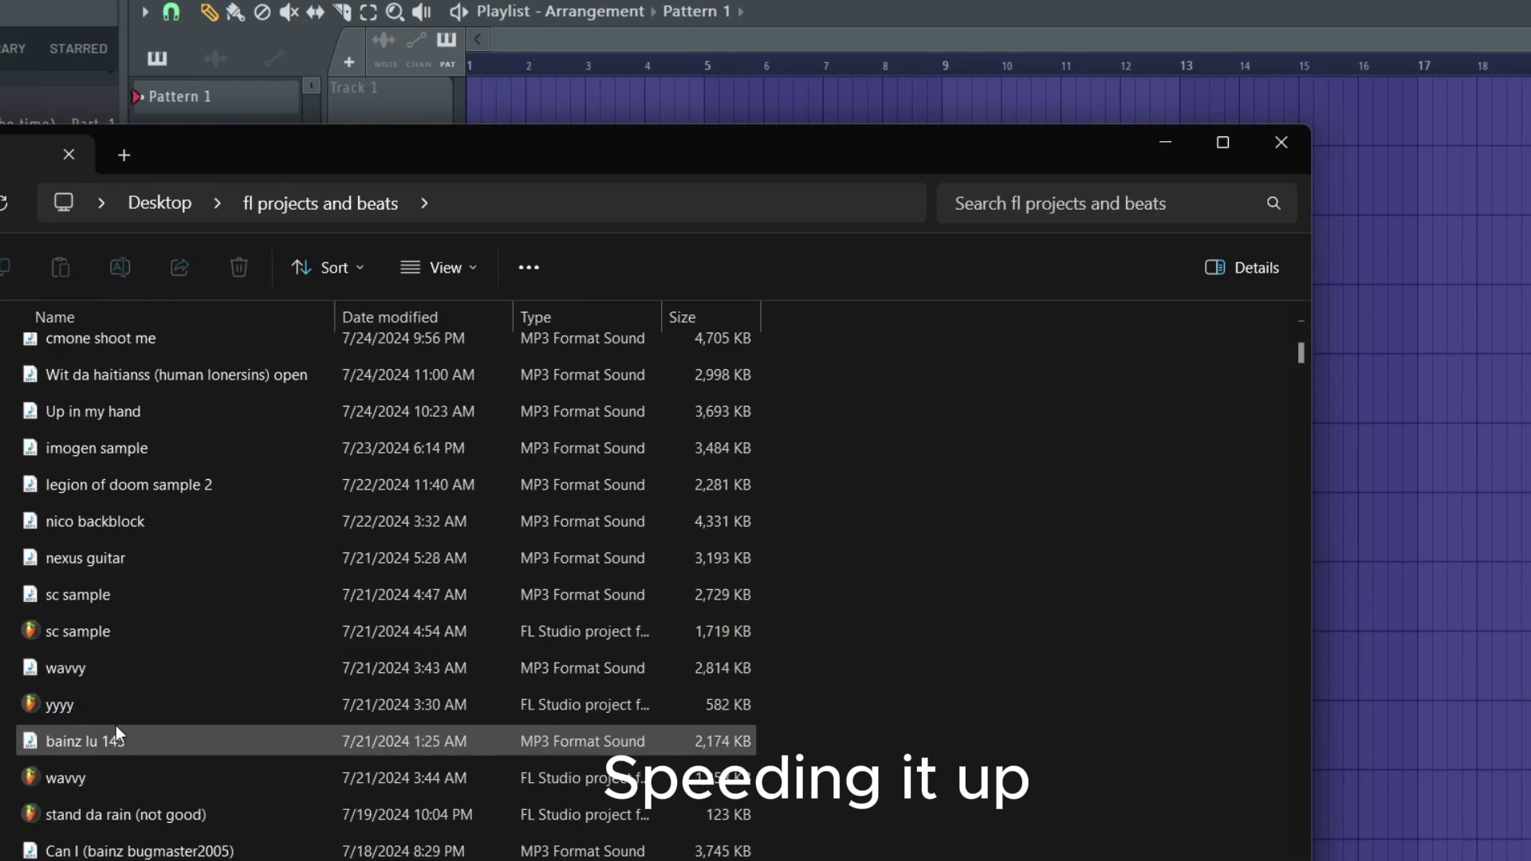
drag(1309, 383, 1236, 792)
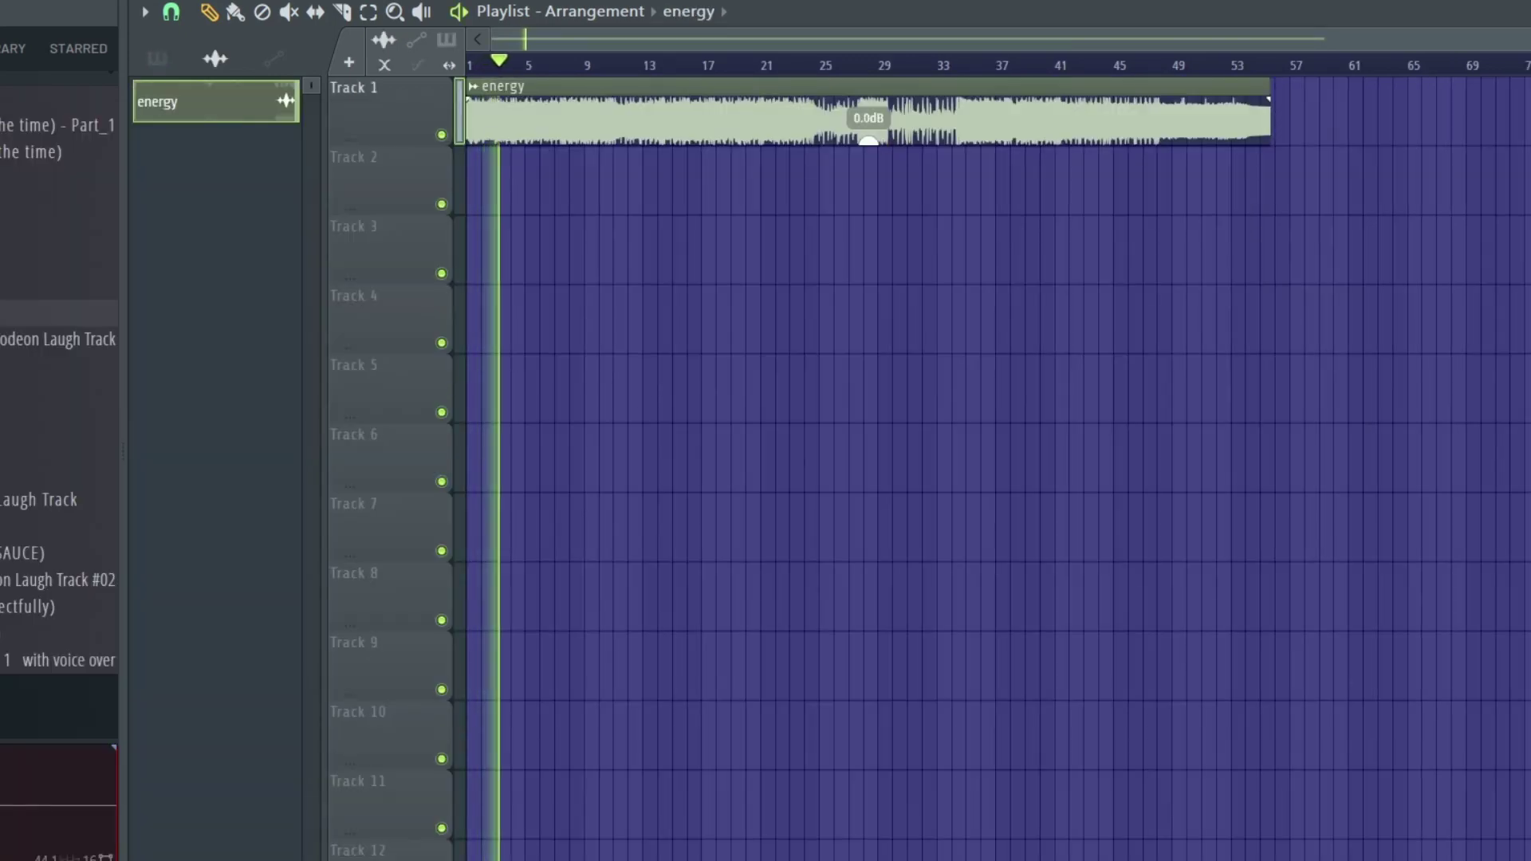
Lower the energy clip's volume to -0.5 dB, add a short fade-out at its end, and check the master level in the mixer
drag(869, 142, 870, 145)
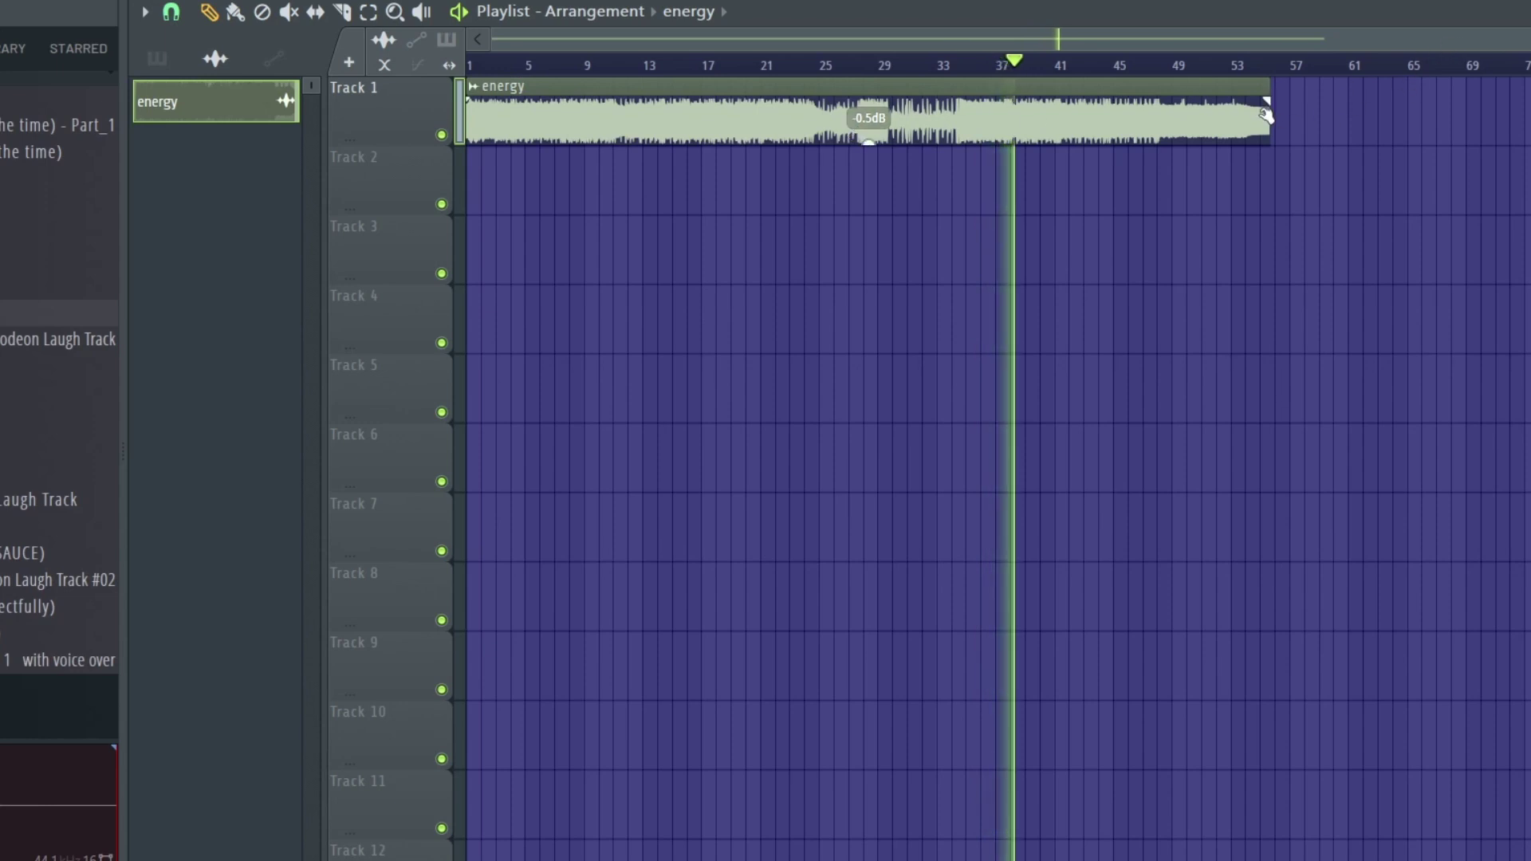
drag(1266, 99, 1244, 101)
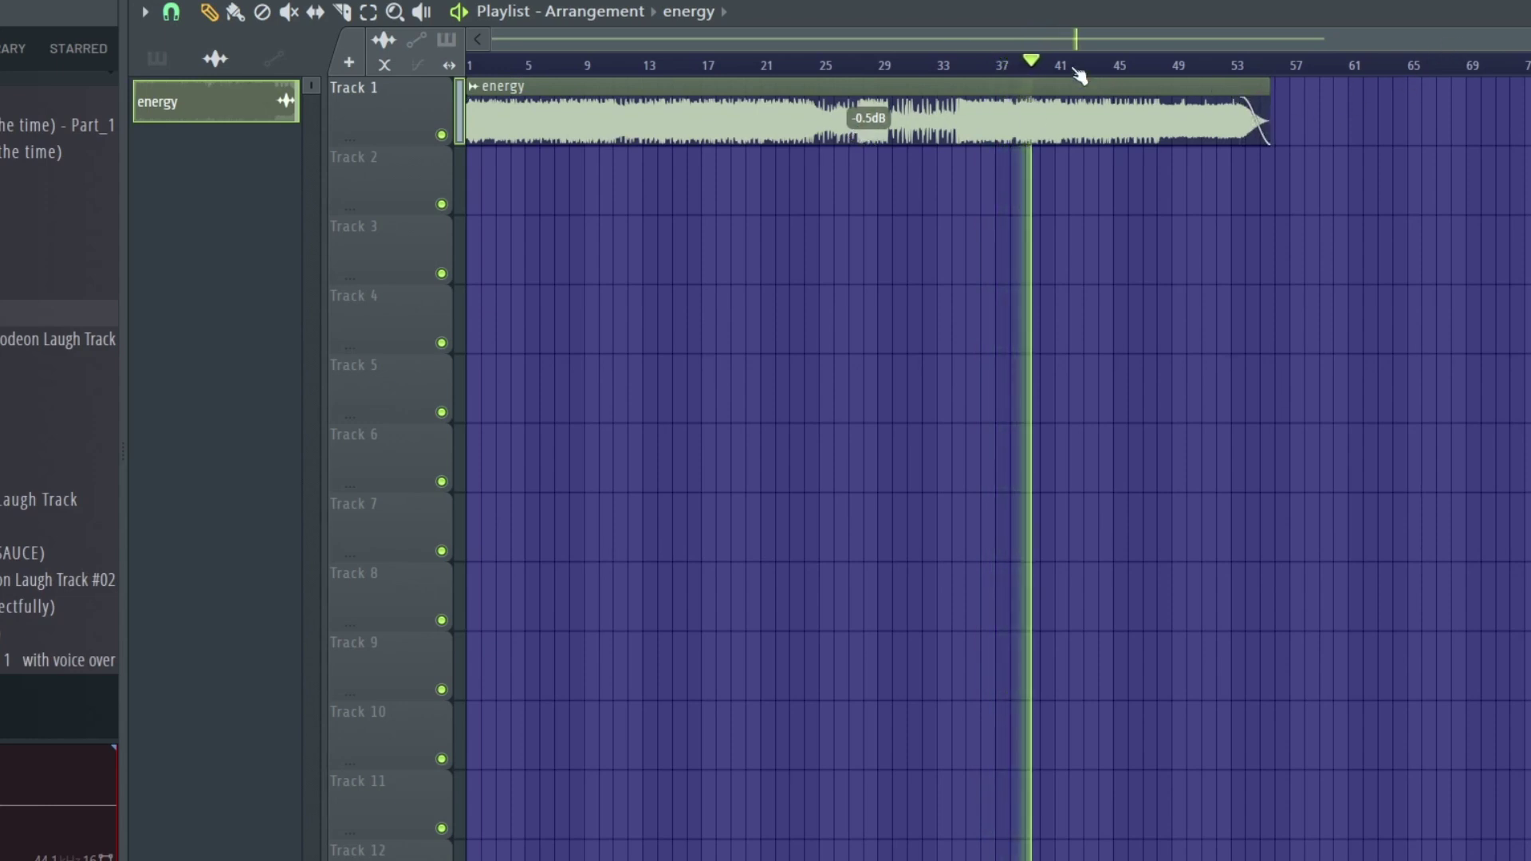
key(F9)
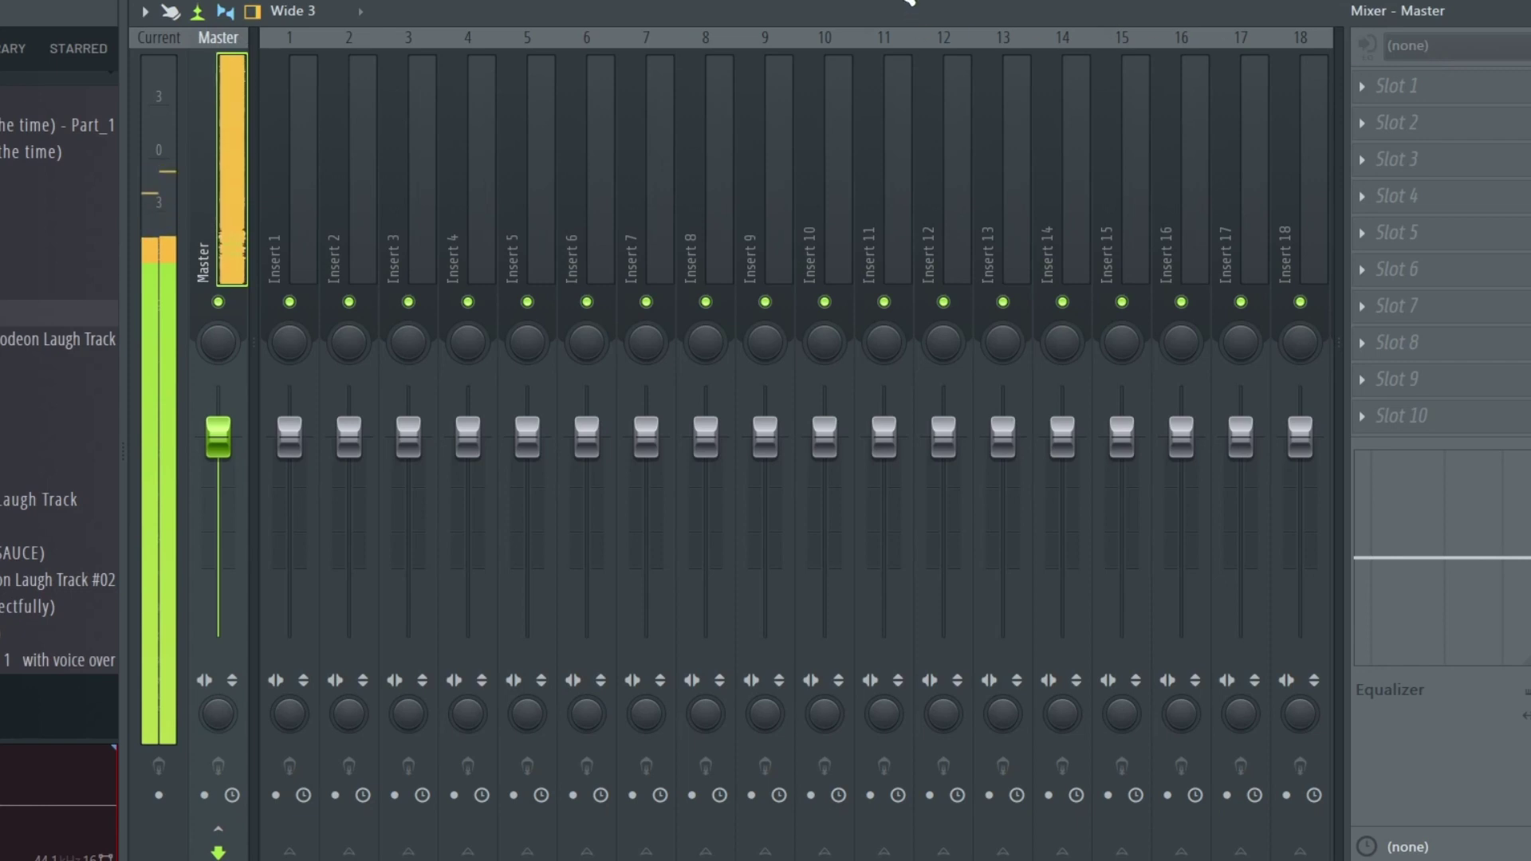
key(F5)
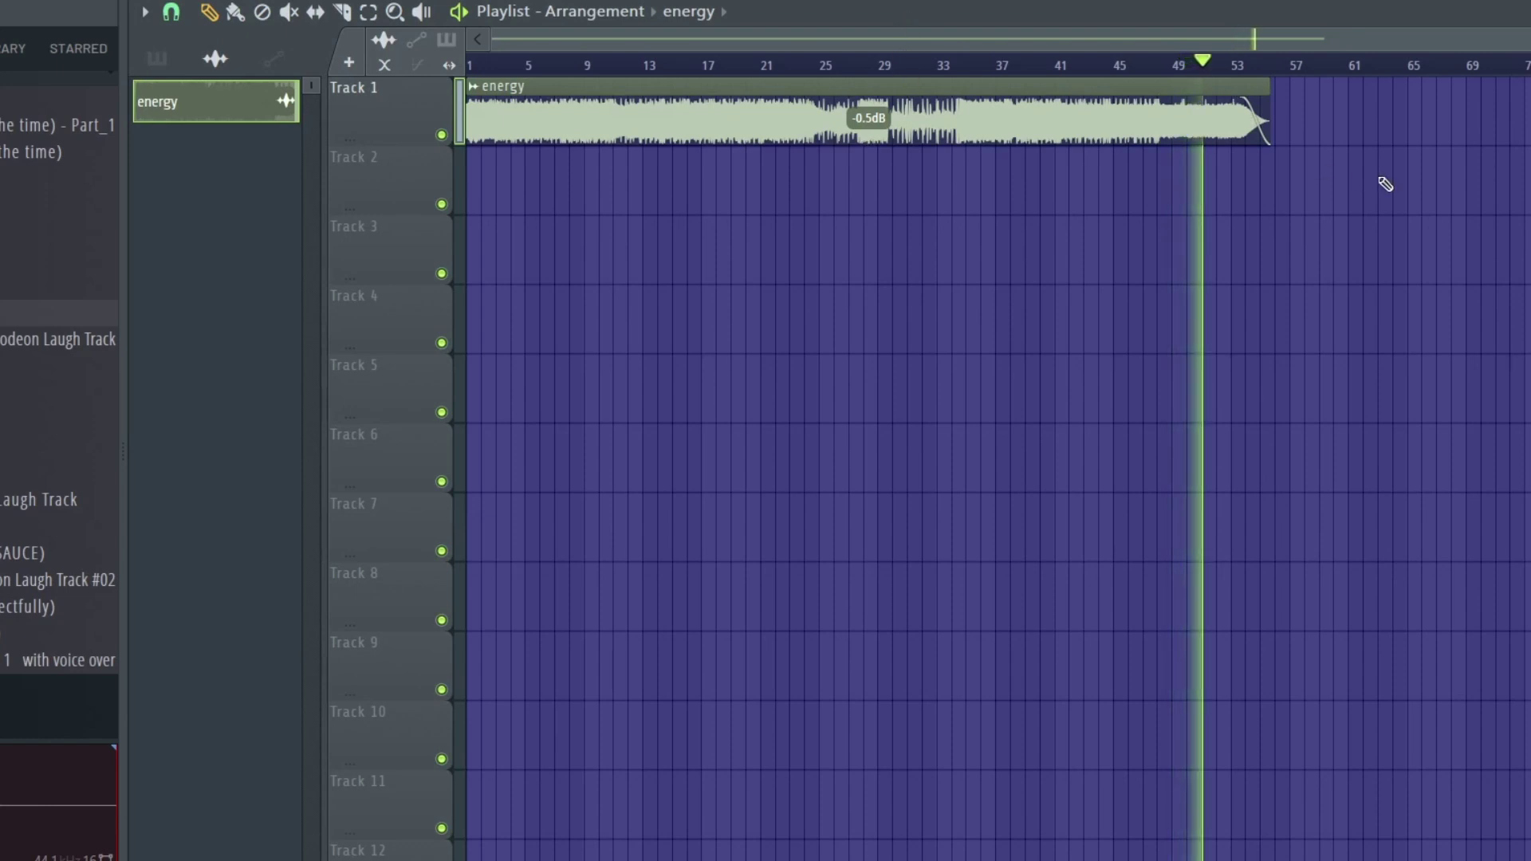